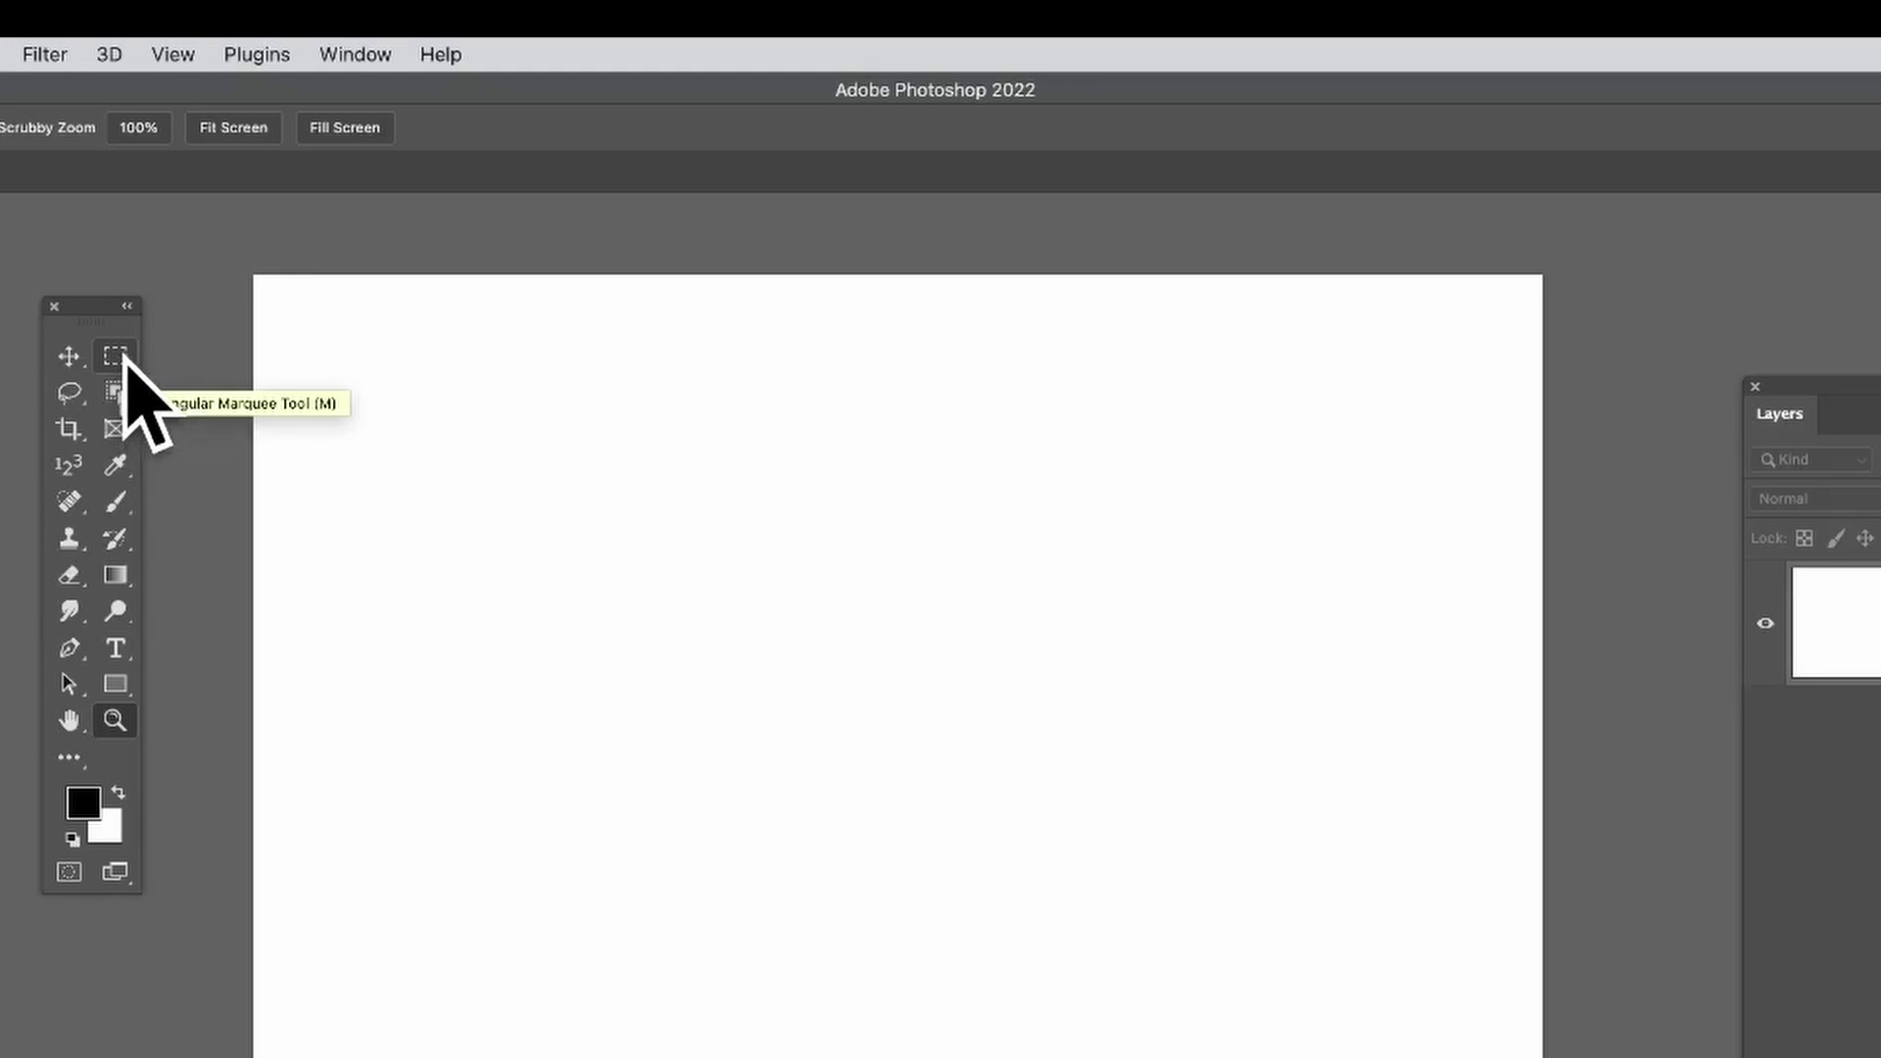
- Draw a rectangular marquee band, about 1398 × 147 px, across the top of the canvas
{"action": "left_click", "coordinate": [125, 356]}
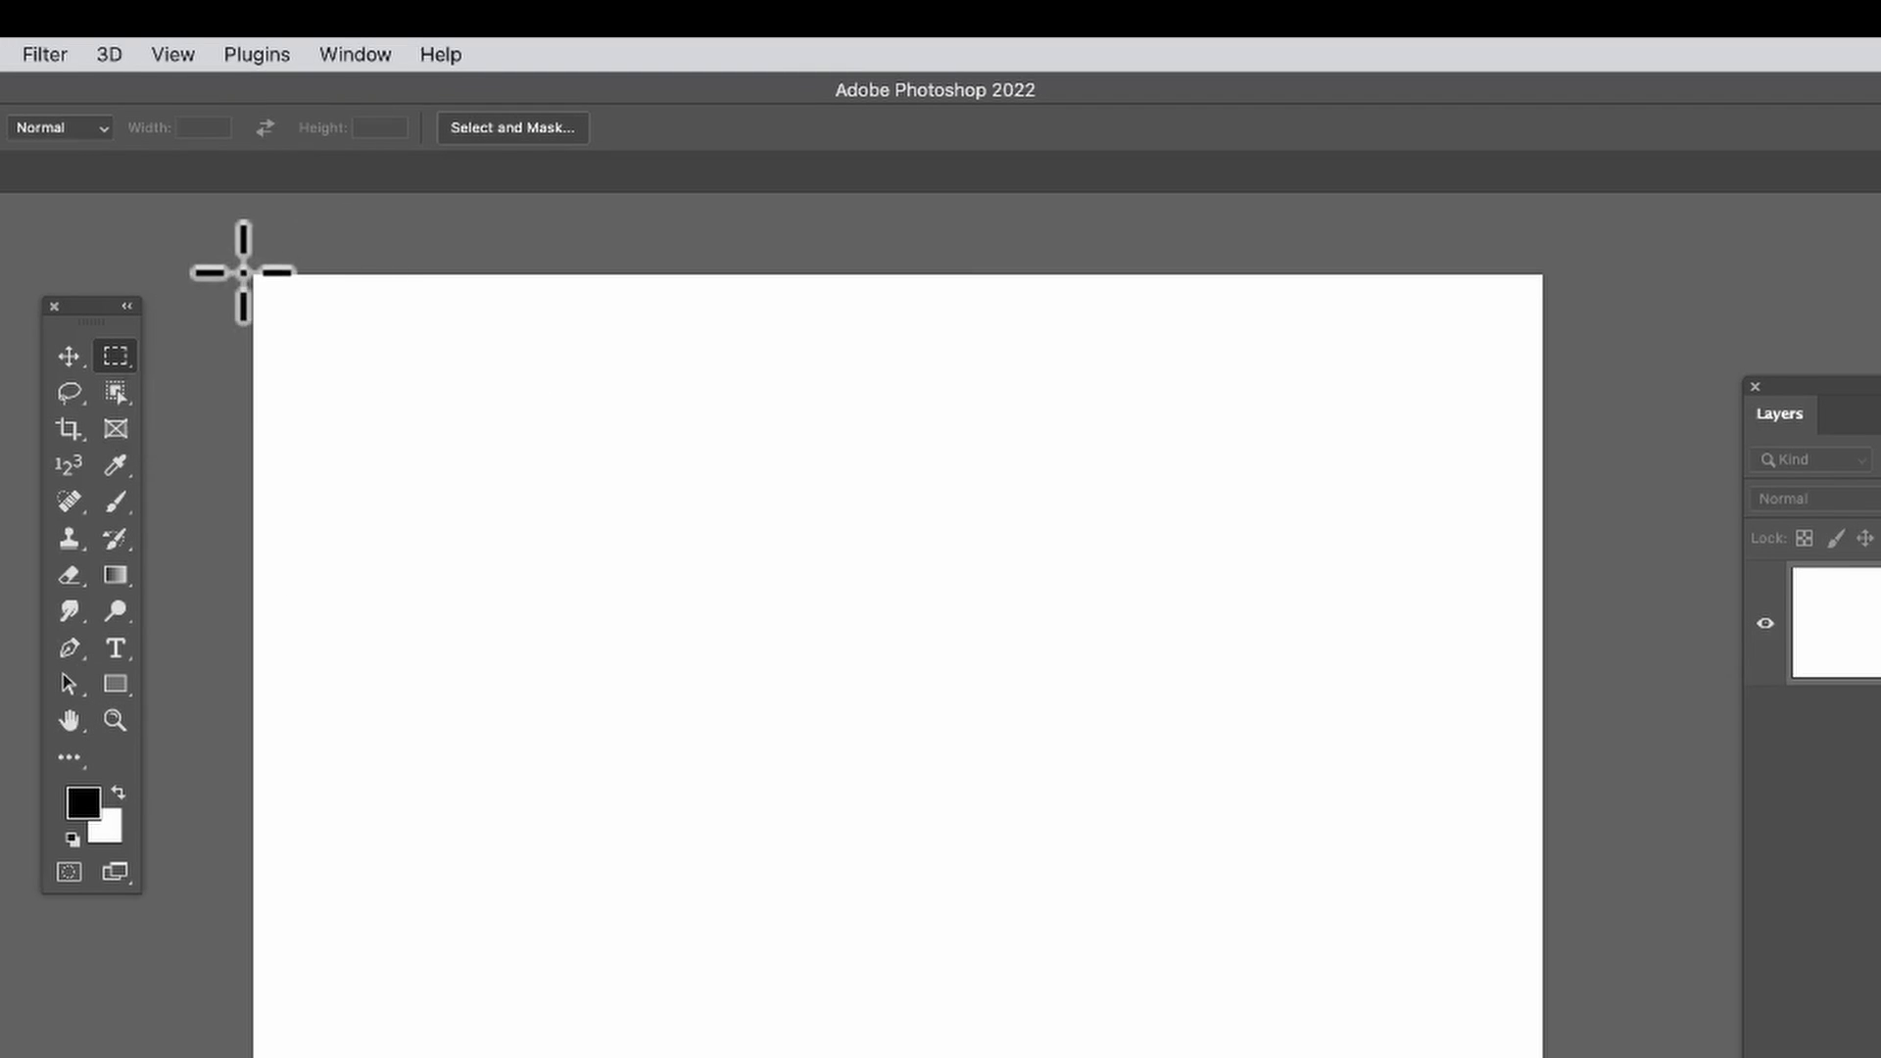
{"action": "left_click_drag", "start_coordinate": [254, 275], "coordinate": [1543, 397]}
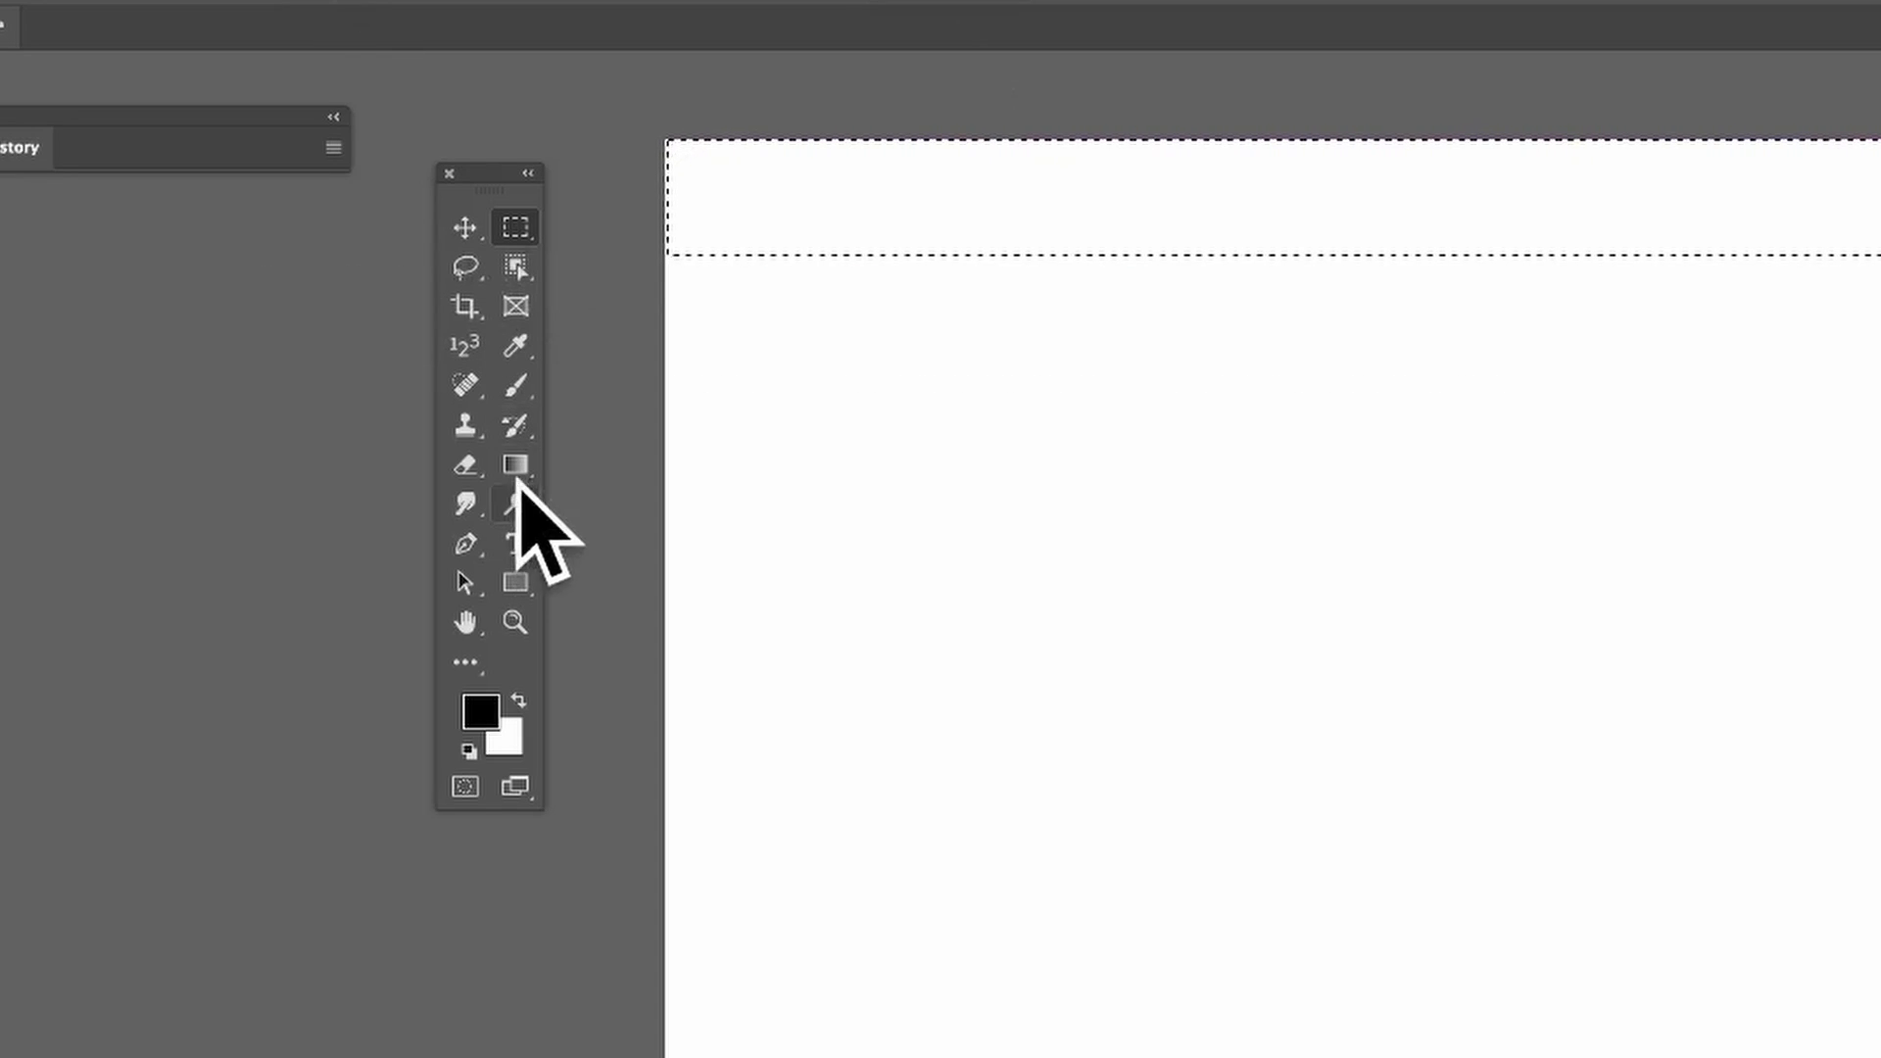
- Fill the band with the Black, White linear gradient, black at the bottom fading to white above
{"action": "left_click", "coordinate": [517, 466]}
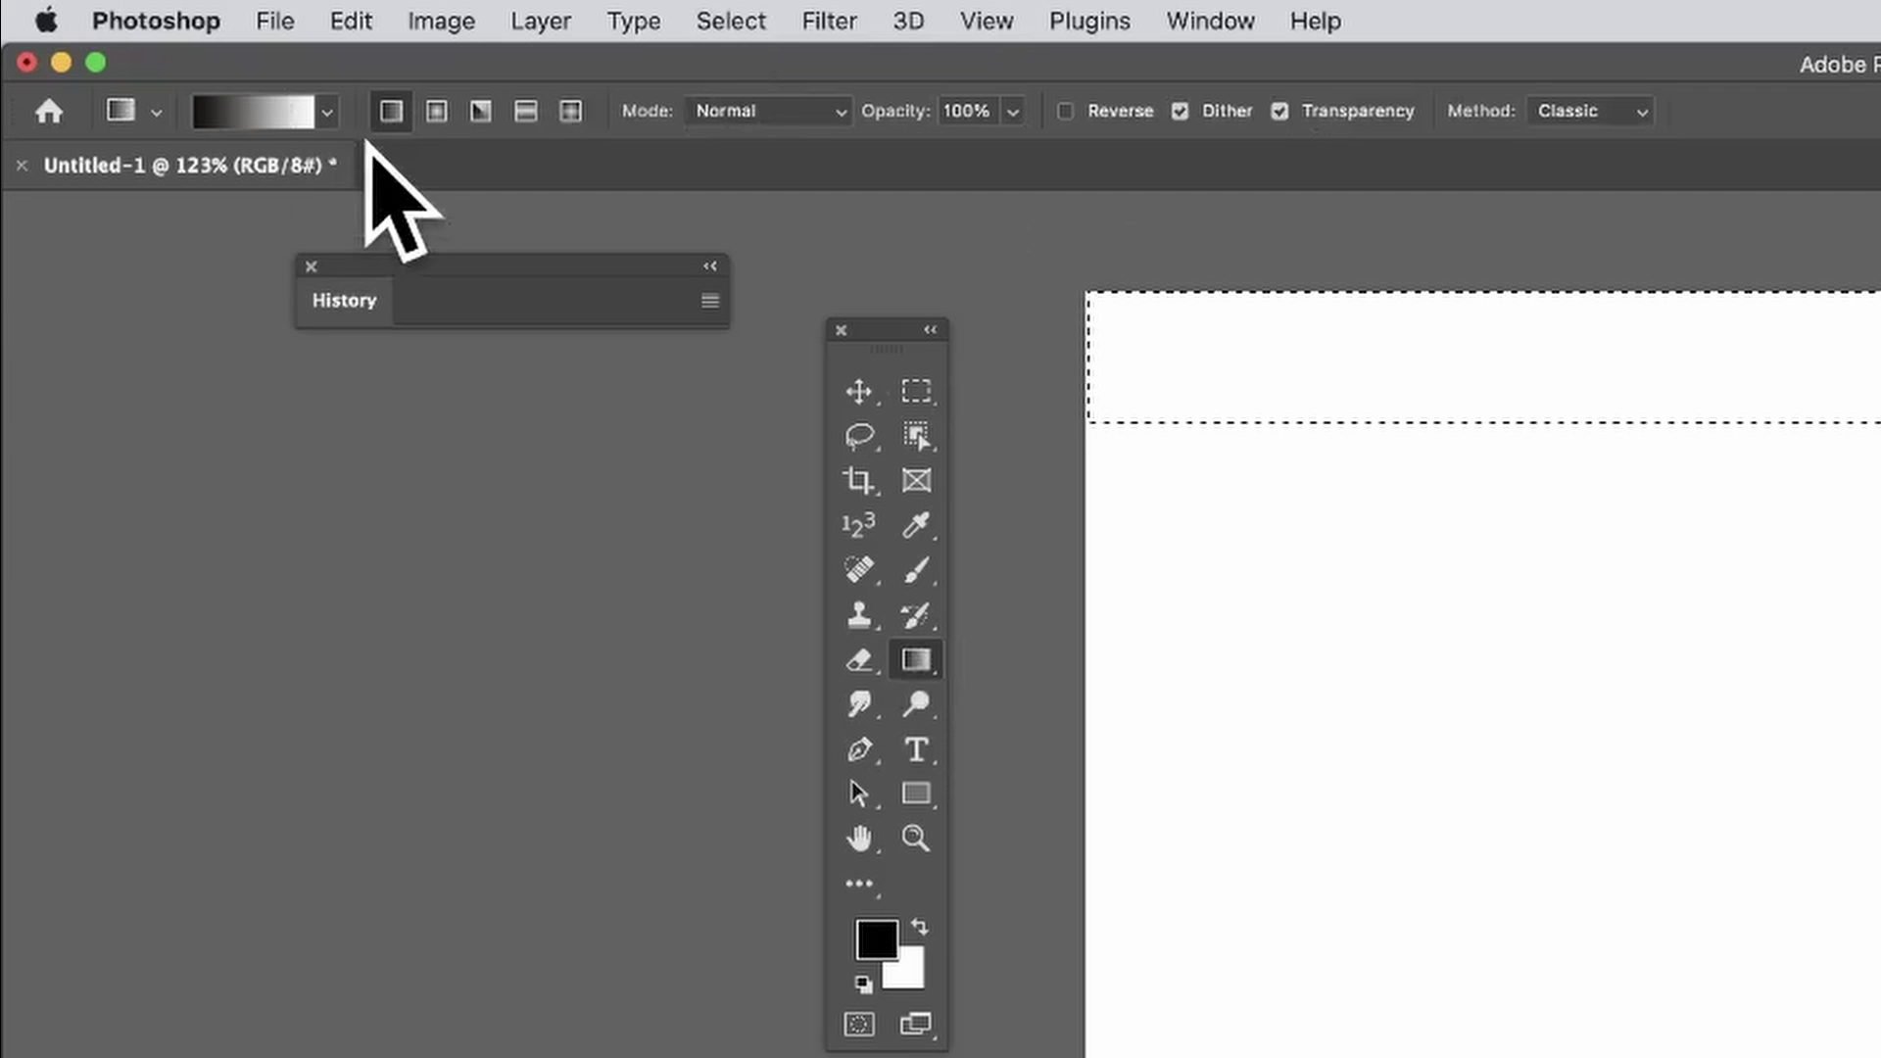
{"action": "left_click", "coordinate": [268, 109]}
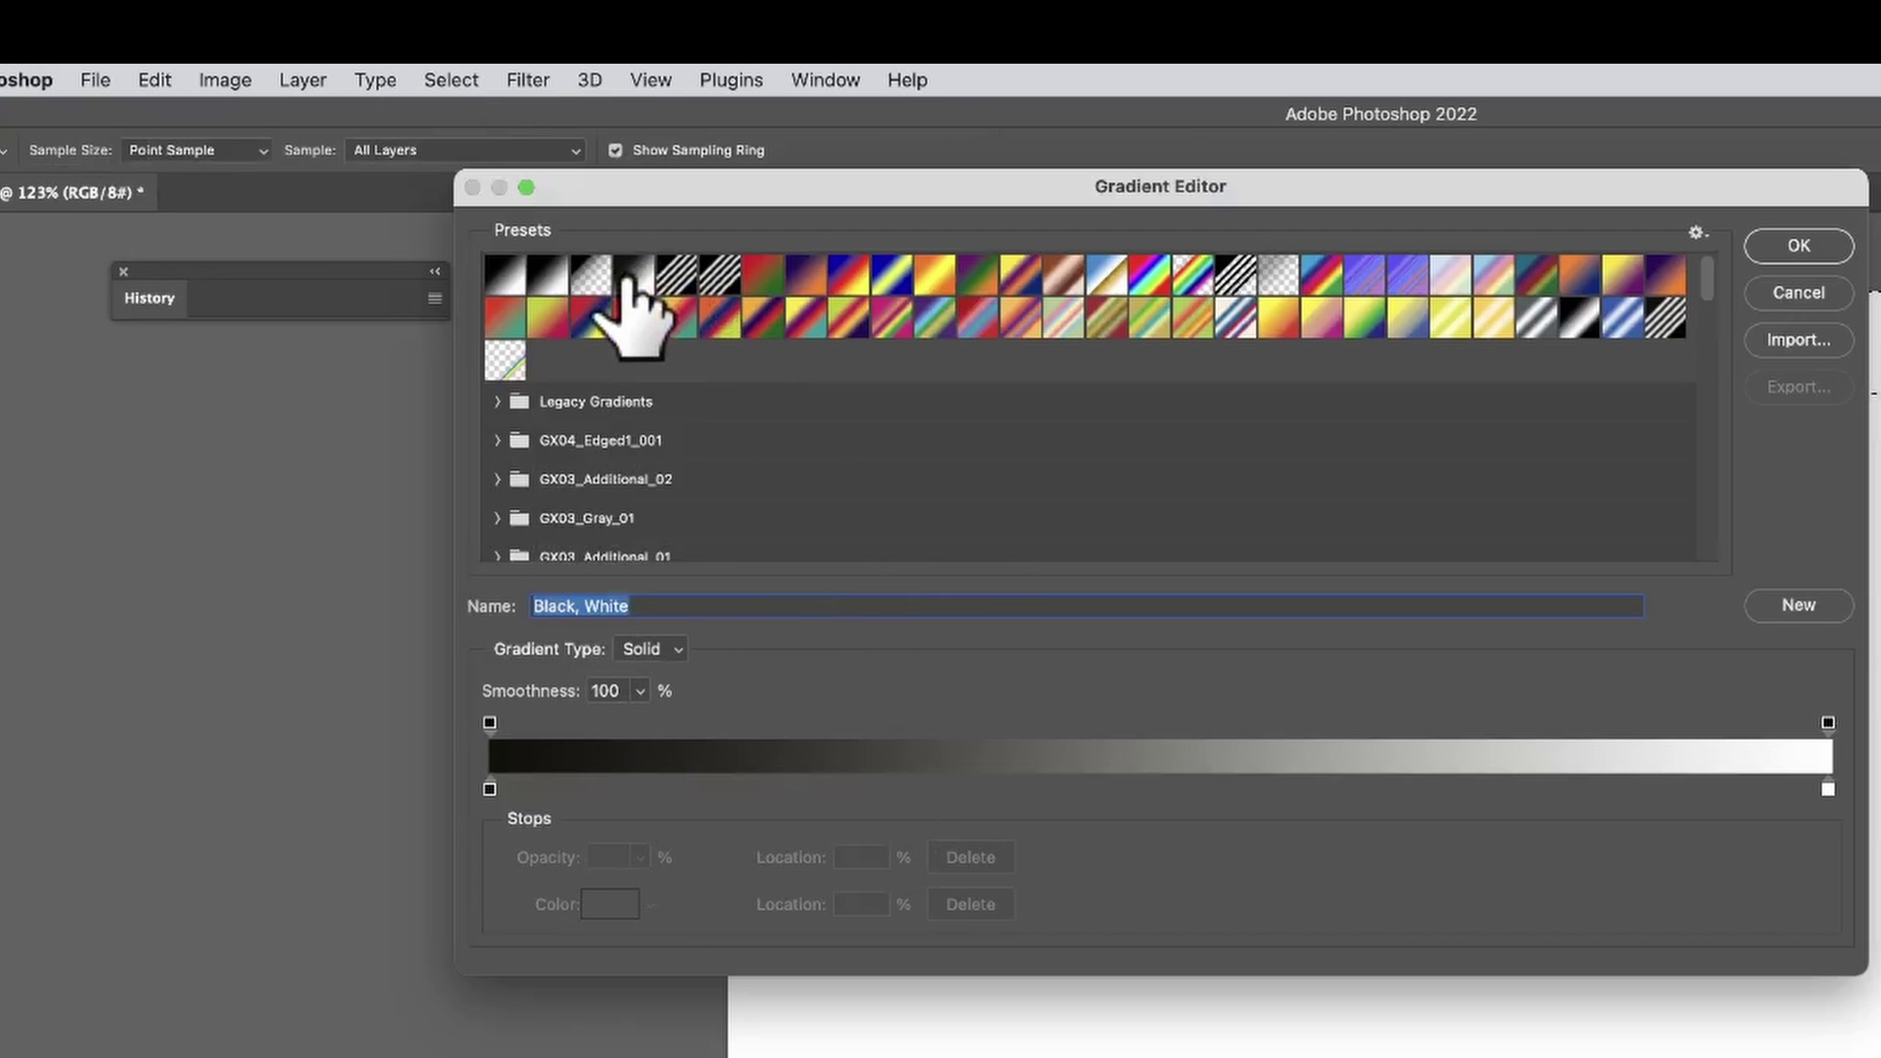
{"action": "left_click", "coordinate": [489, 789]}
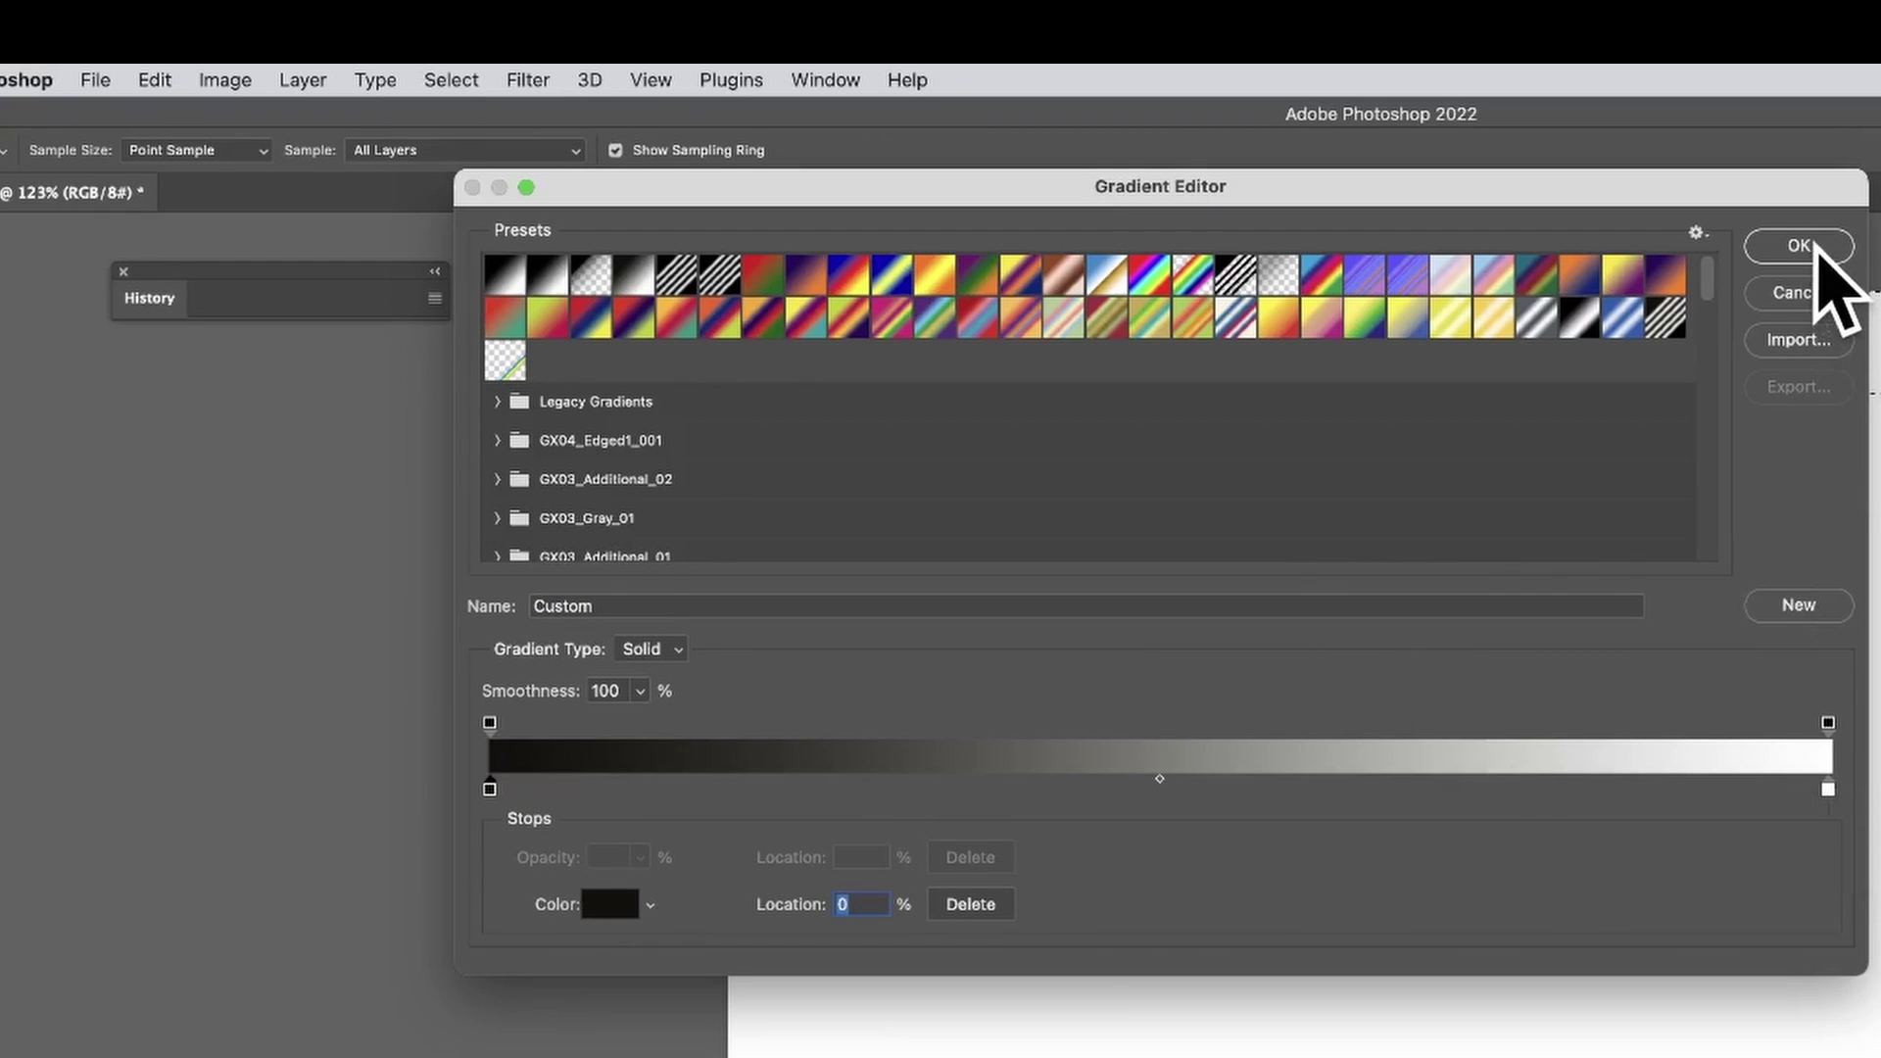
{"action": "left_click", "coordinate": [1814, 245]}
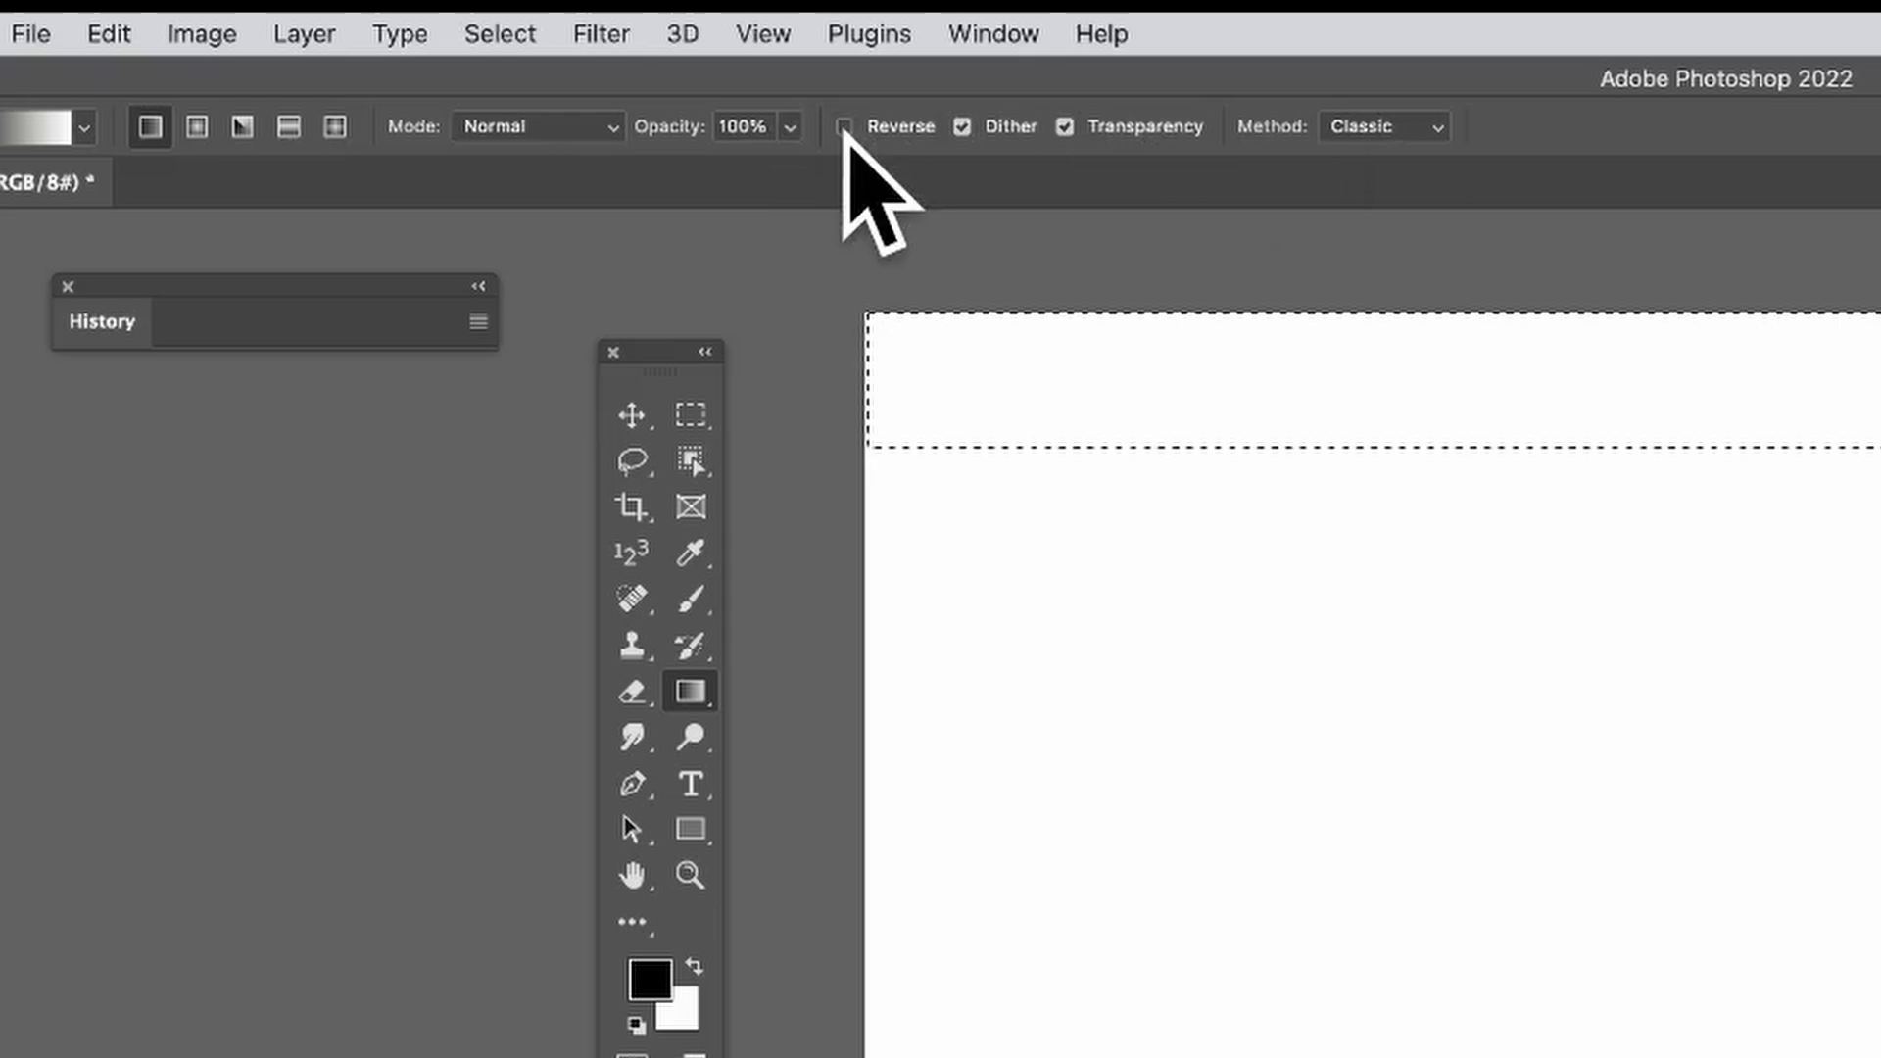
{"action": "left_click_drag", "start_coordinate": [1213, 447], "coordinate": [1216, 304]}
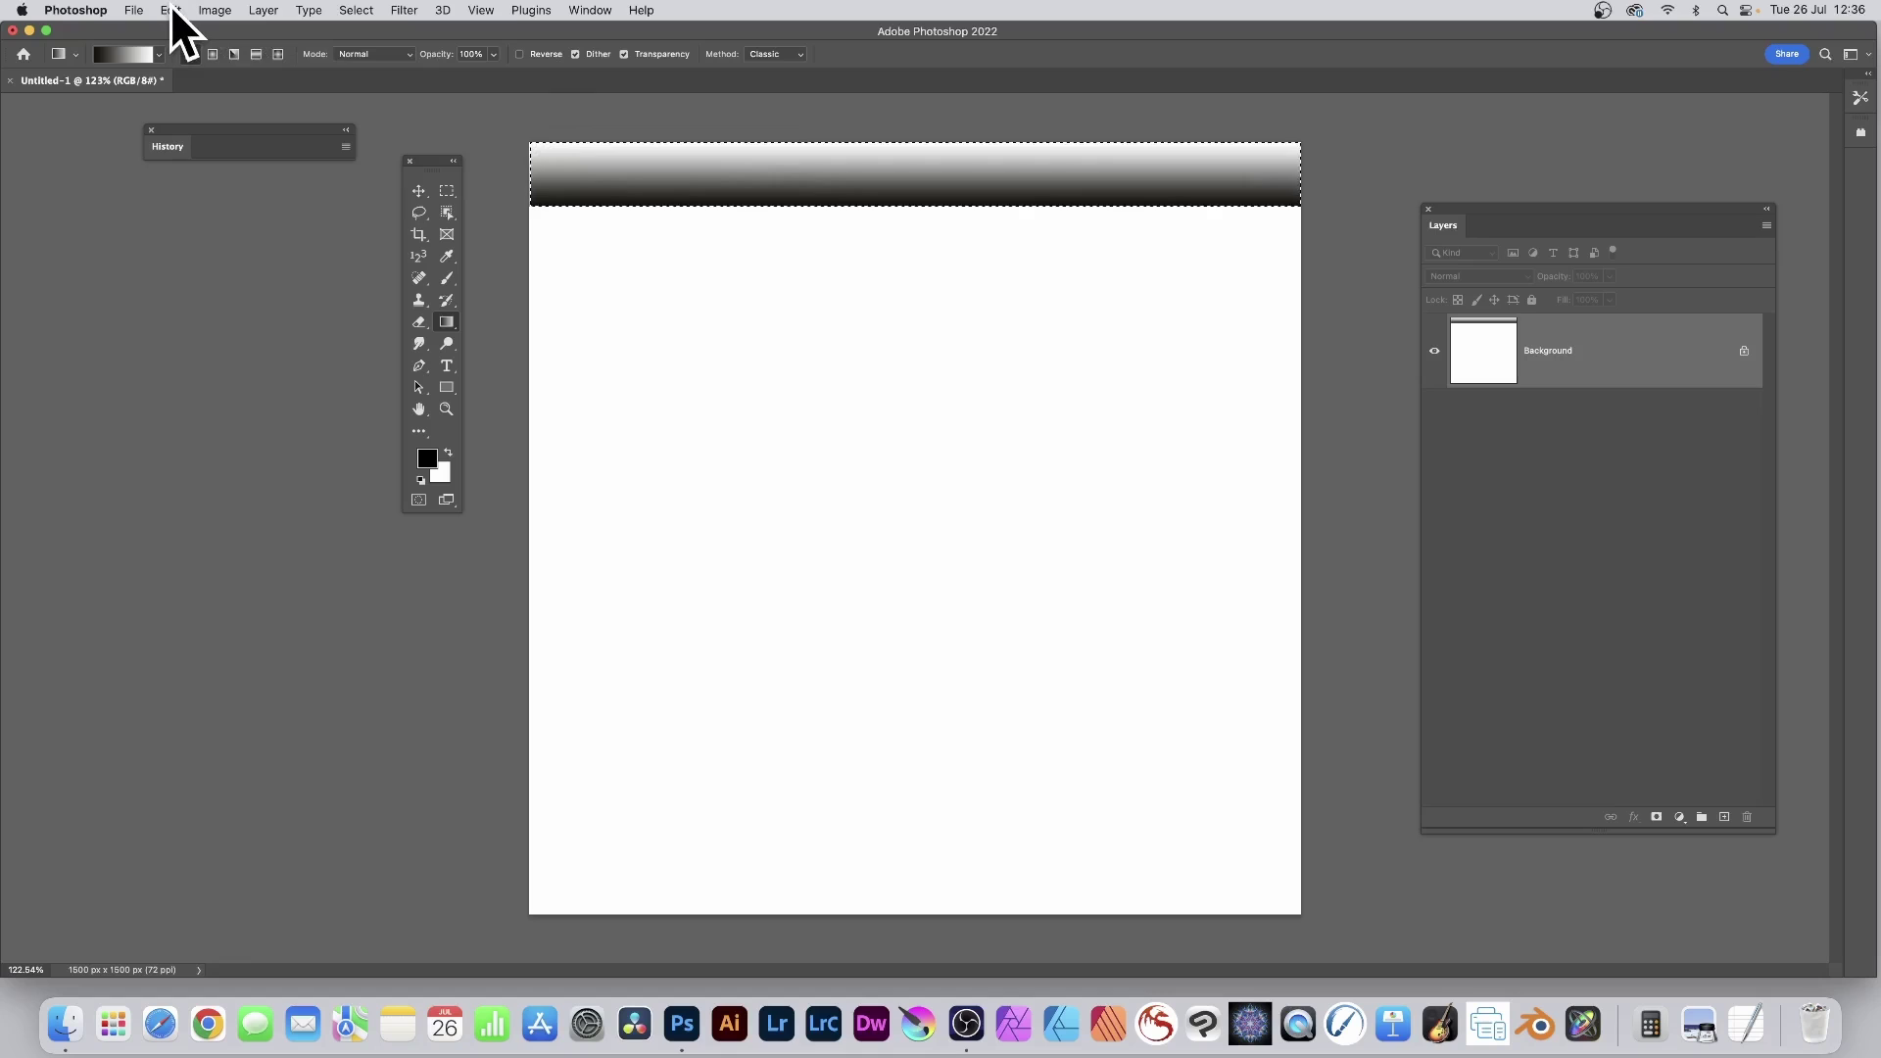
- Copy and paste the gradient strip onto its own new Layer 1
{"action": "left_click", "coordinate": [110, 29]}
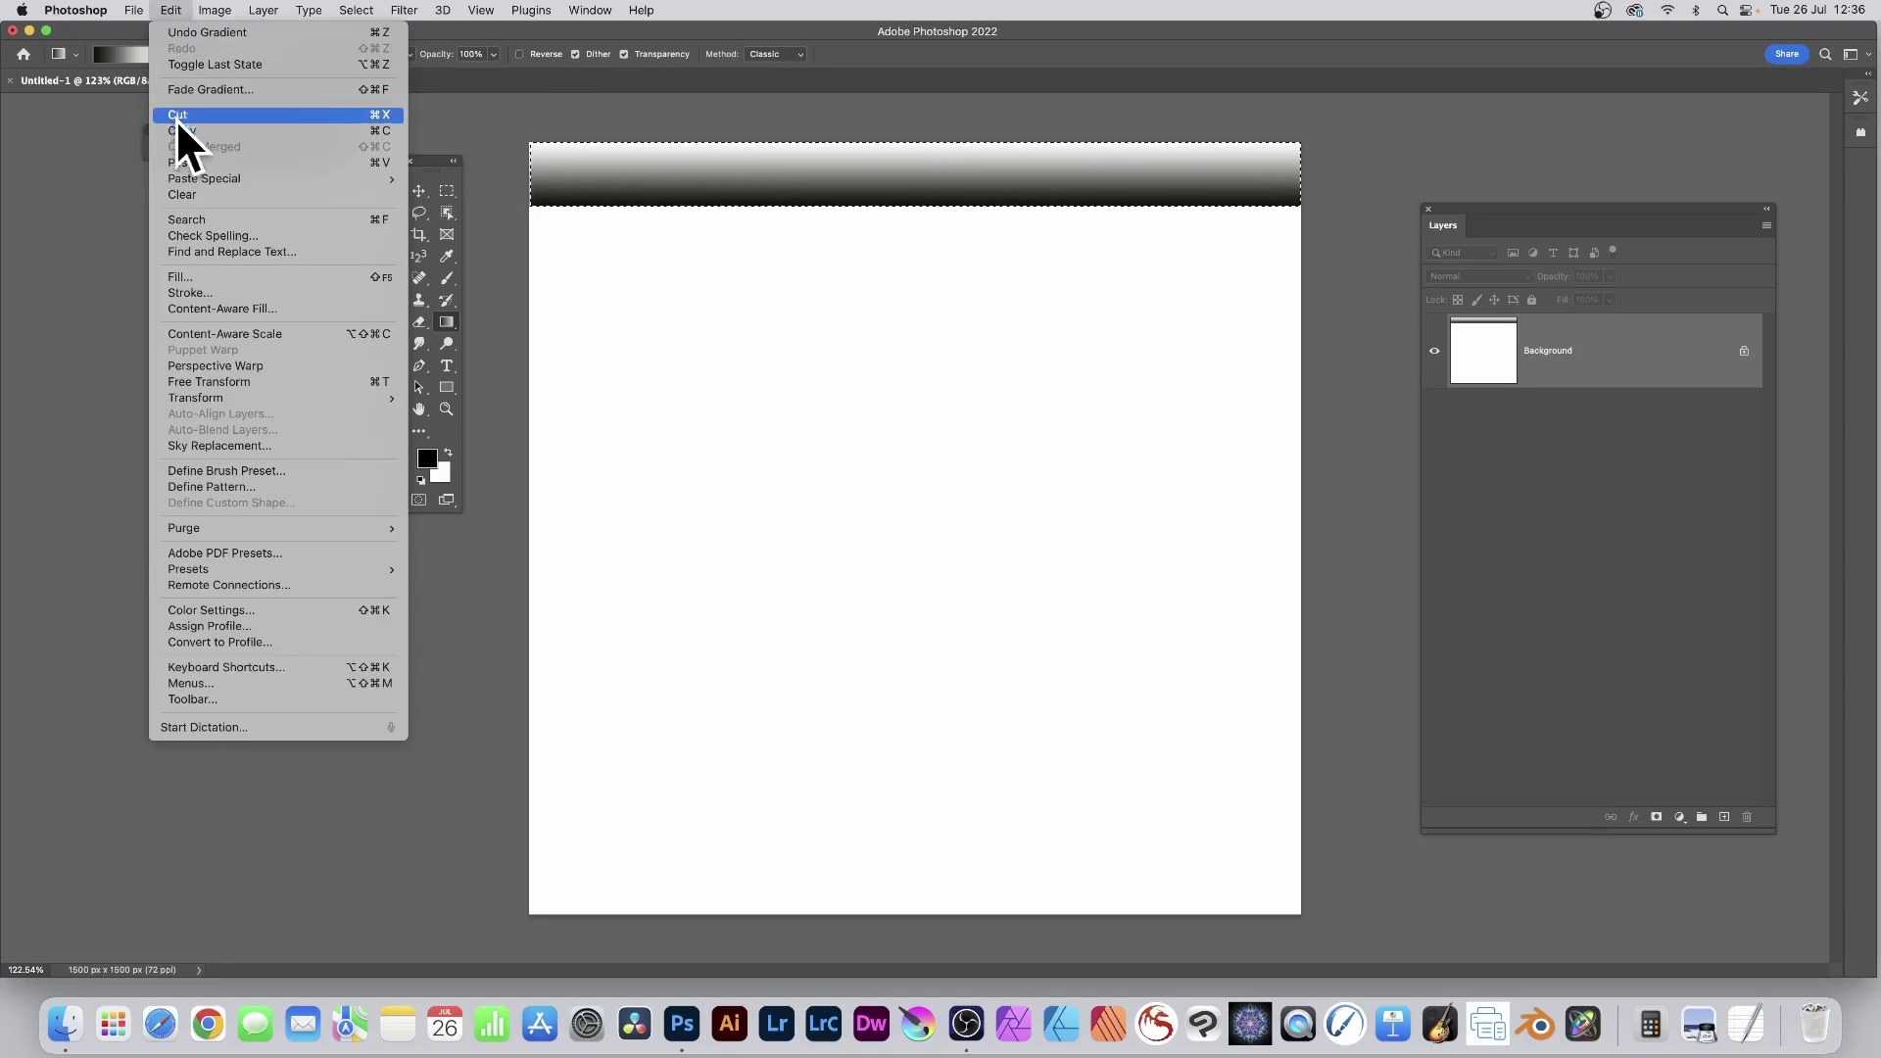
{"action": "left_click", "coordinate": [181, 14]}
{"action": "left_click", "coordinate": [177, 12]}
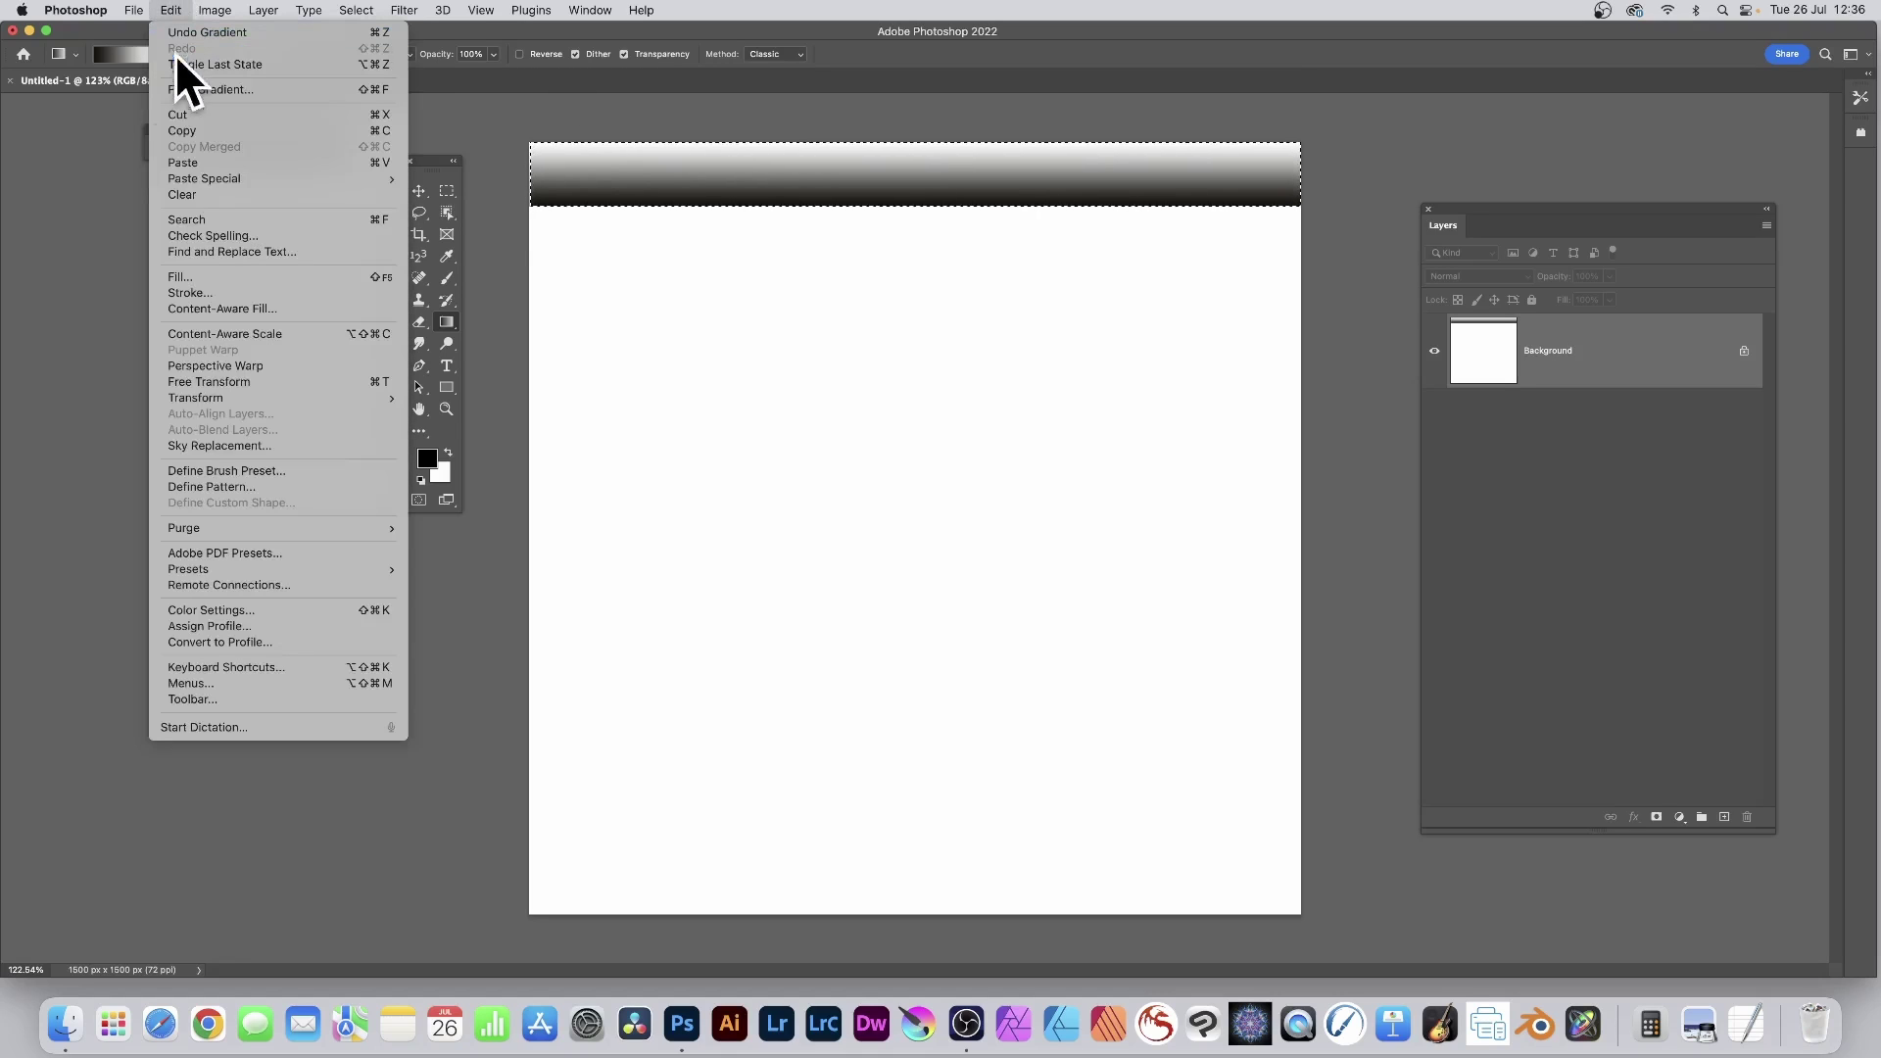
{"action": "left_click", "coordinate": [182, 163]}
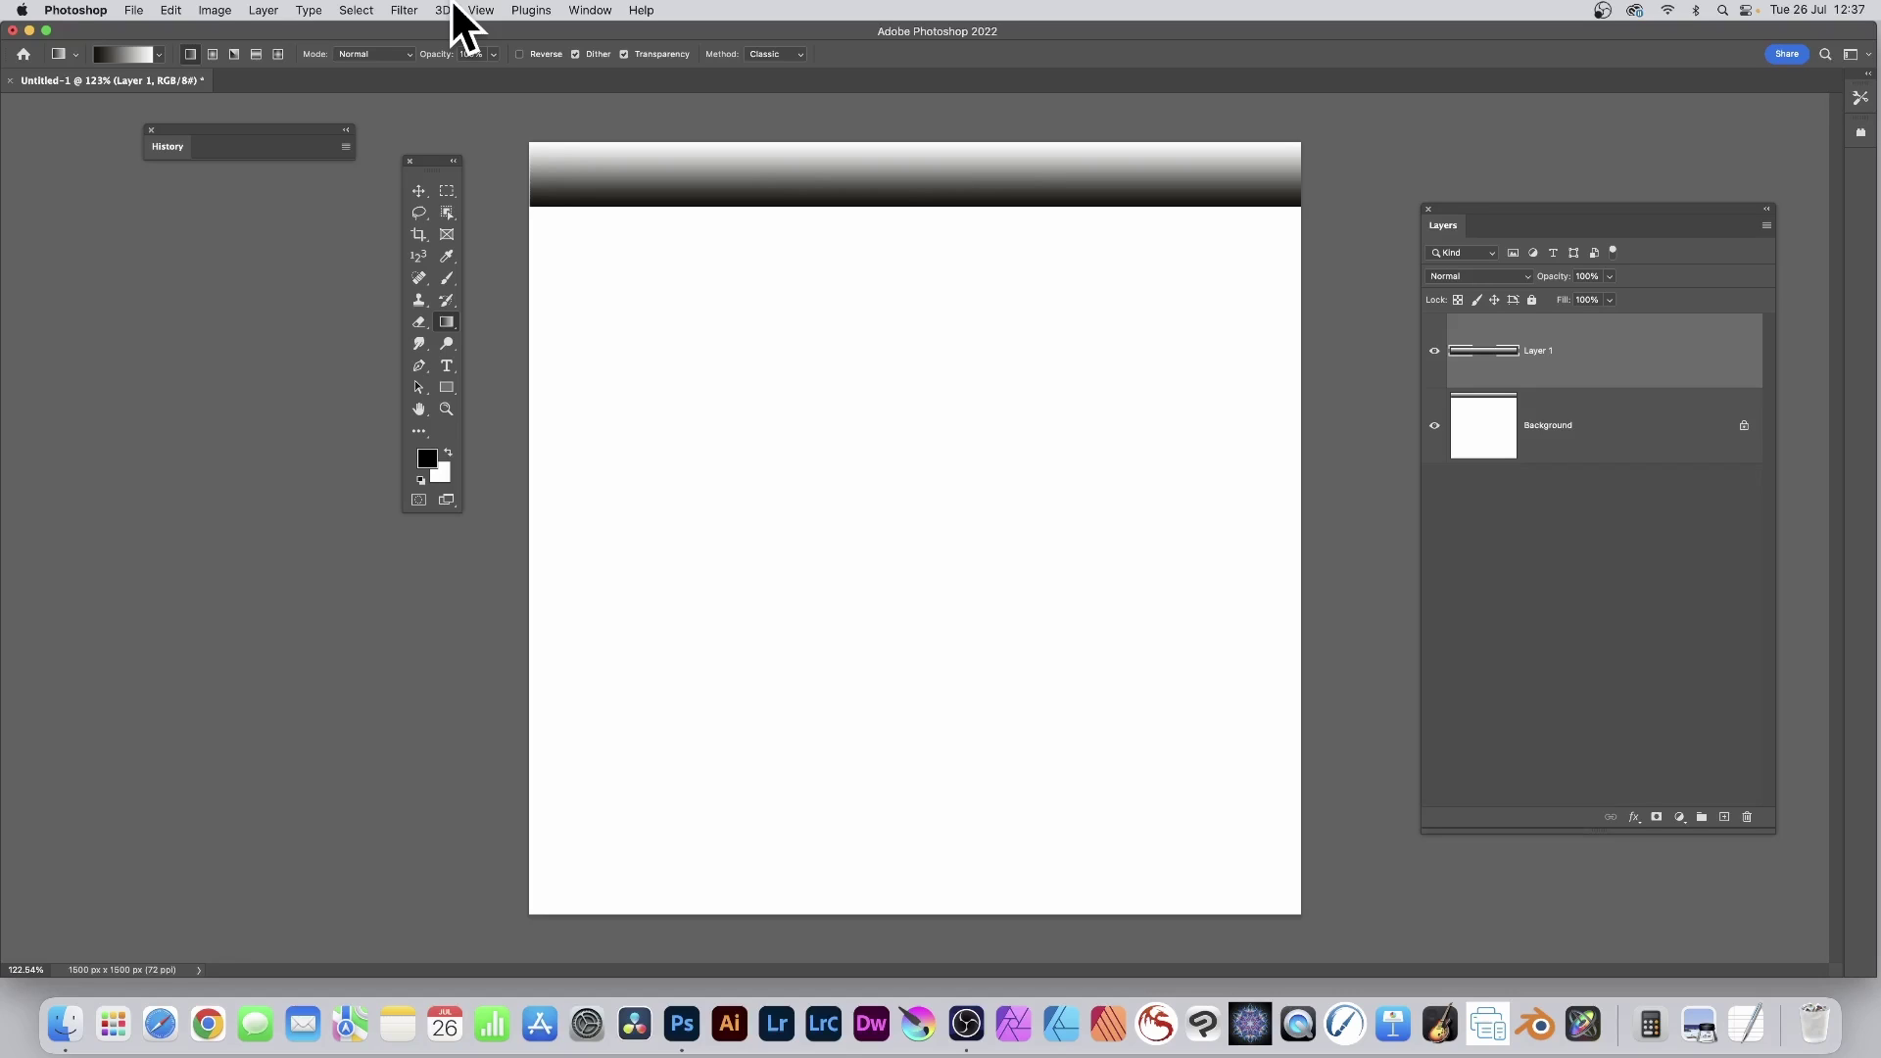
- Convert Layer 1 into a smart object
{"action": "left_click", "coordinate": [262, 11]}
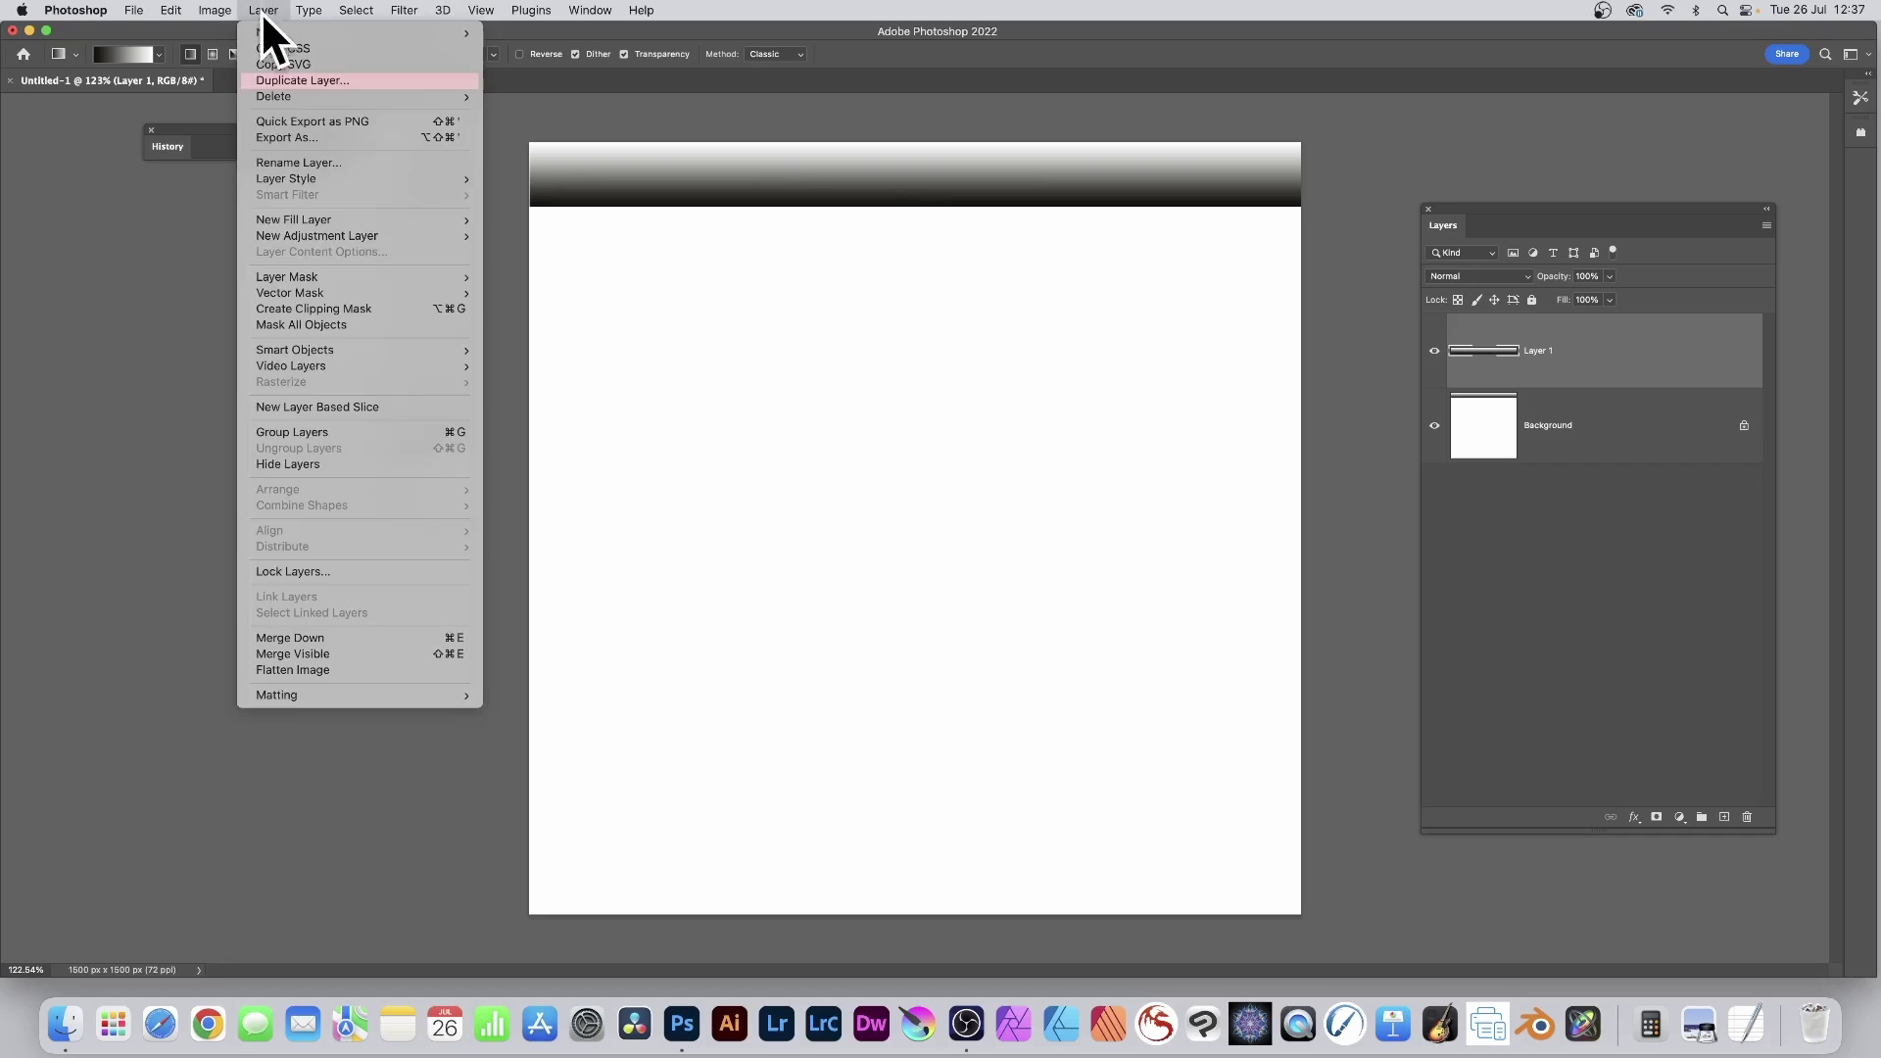
{"action": "mouse_move", "coordinate": [274, 345]}
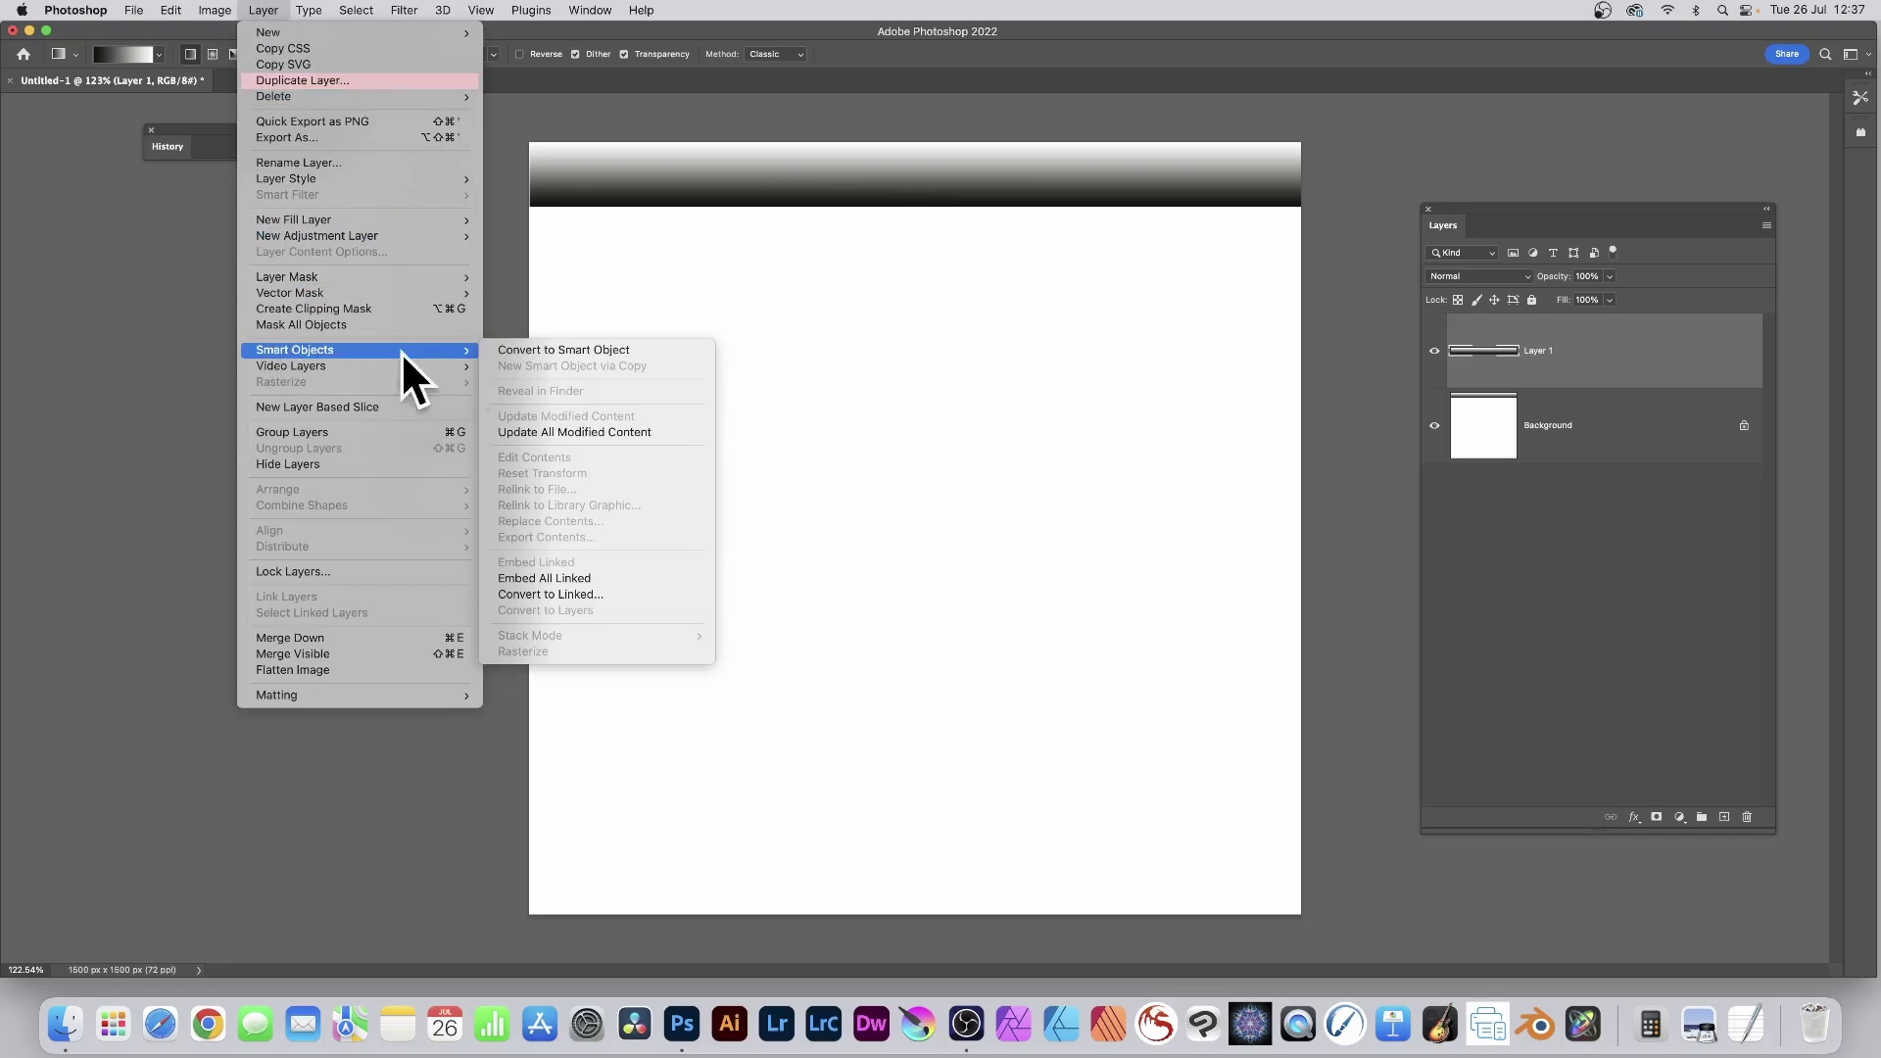
{"action": "left_click", "coordinate": [533, 349]}
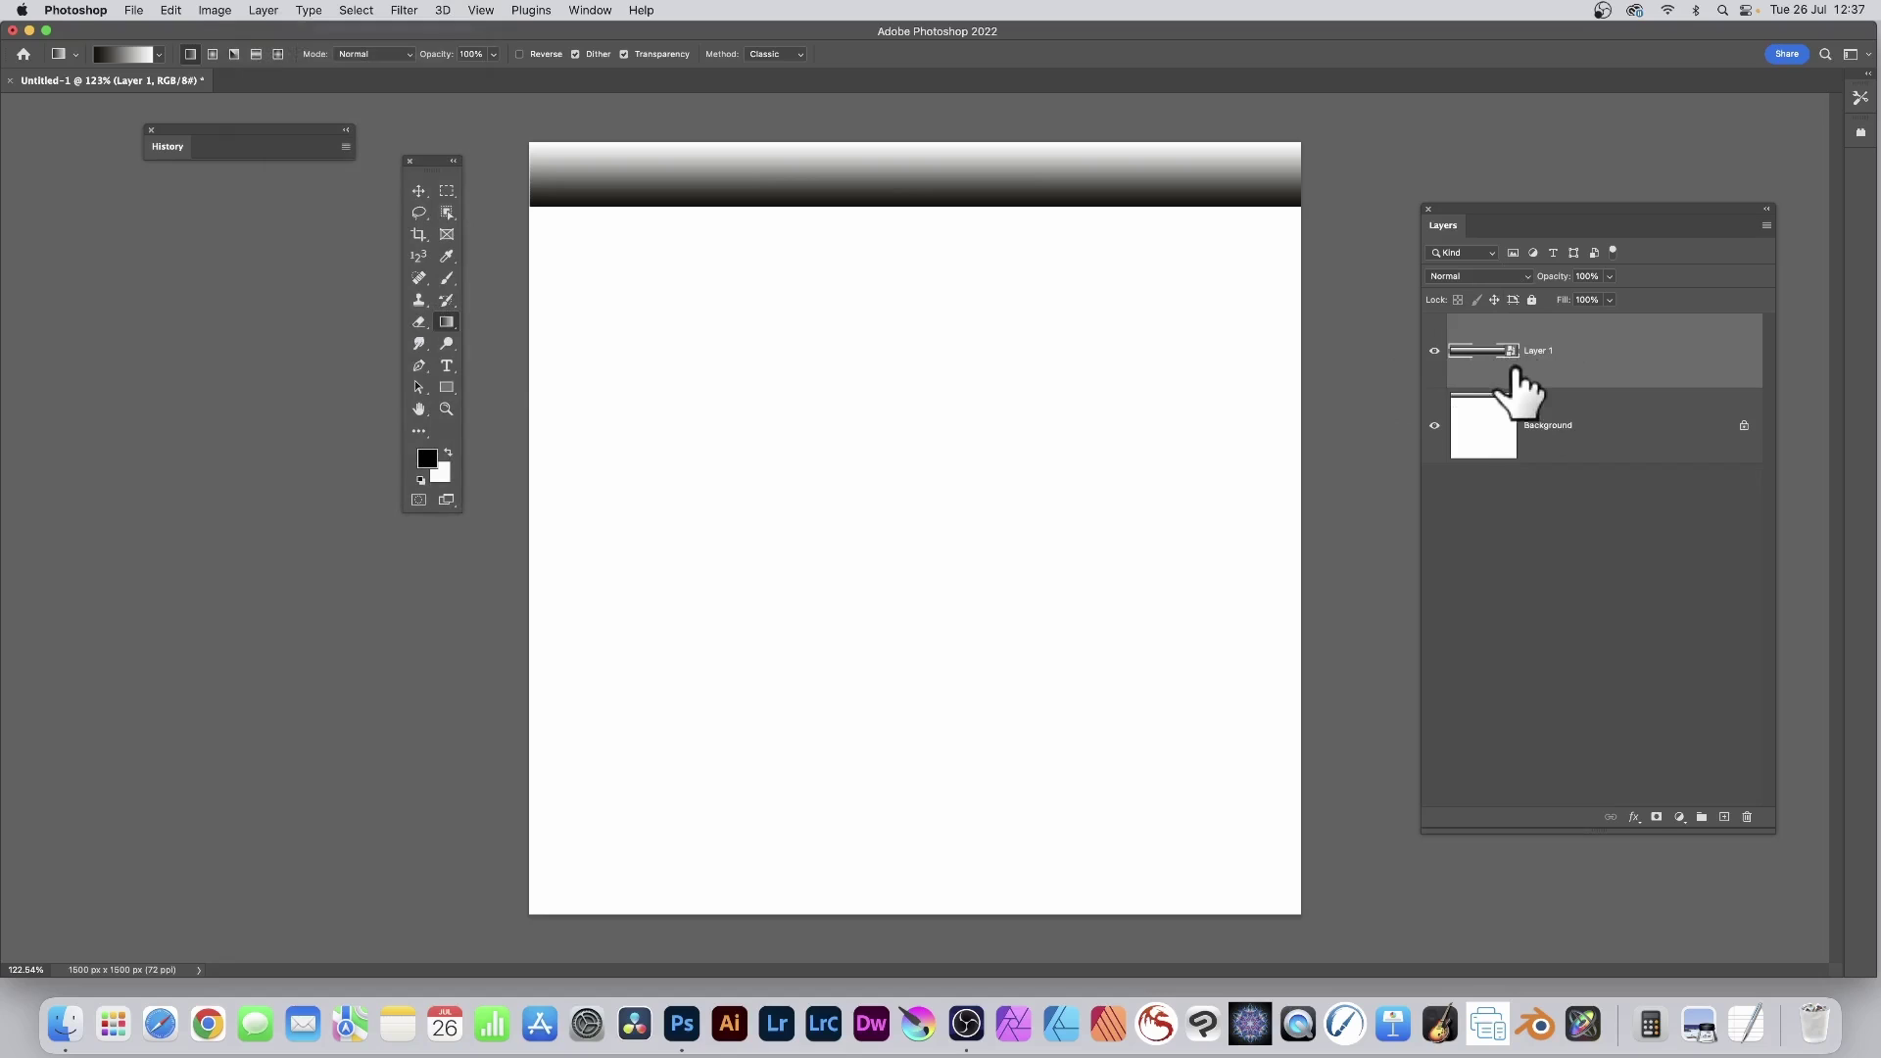
- Duplicate the band downward repeatedly until twelve stacked stripes cover the canvas, then commit
{"action": "key", "text": "v"}
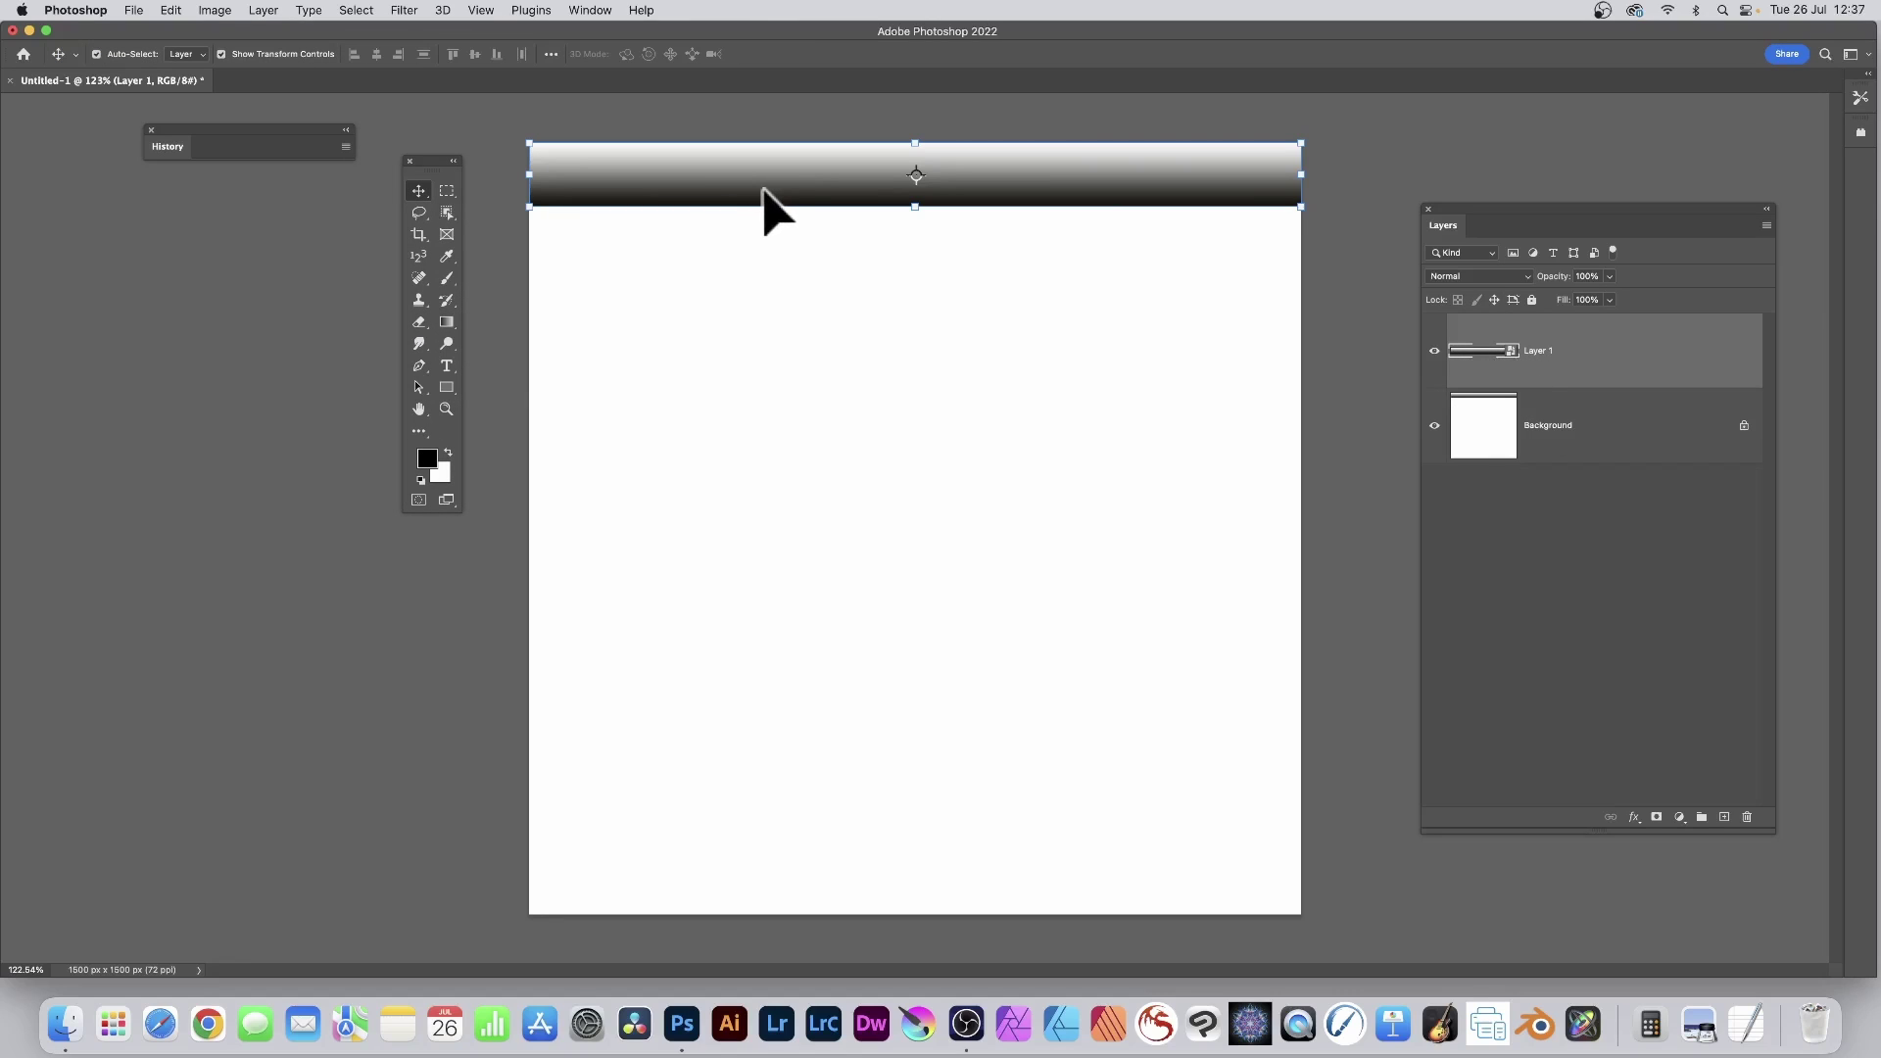
{"action": "left_click_drag", "start_coordinate": [802, 186], "coordinate": [810, 251]}
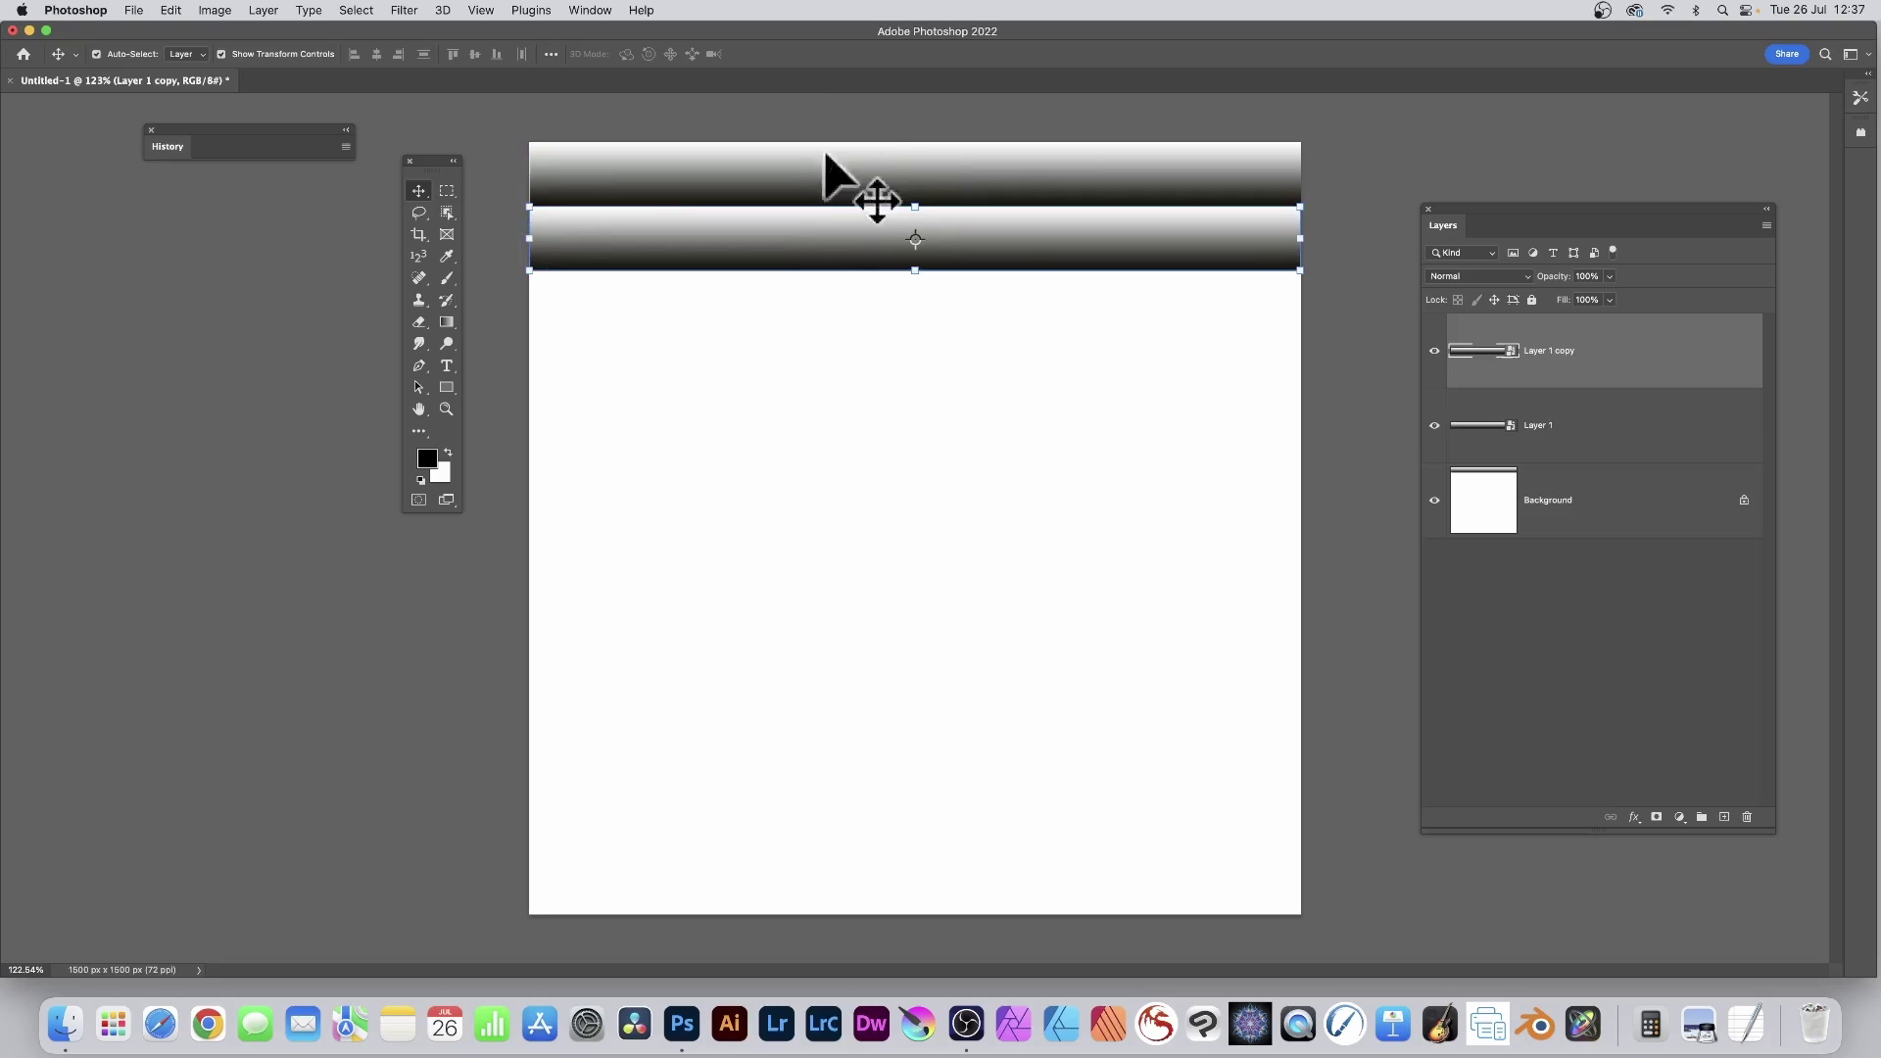
{"action": "key", "text": "super+alt+shift+t"}
{"action": "key", "text": "super+alt+shift+t"}
{"action": "key", "text": "super+alt+shift+t"}
{"action": "key", "text": "super+alt+shift+t"}
{"action": "key", "text": "super+alt+shift+t"}
{"action": "key", "text": "super+alt+shift+t"}
{"action": "key", "text": "super+alt+shift+t"}
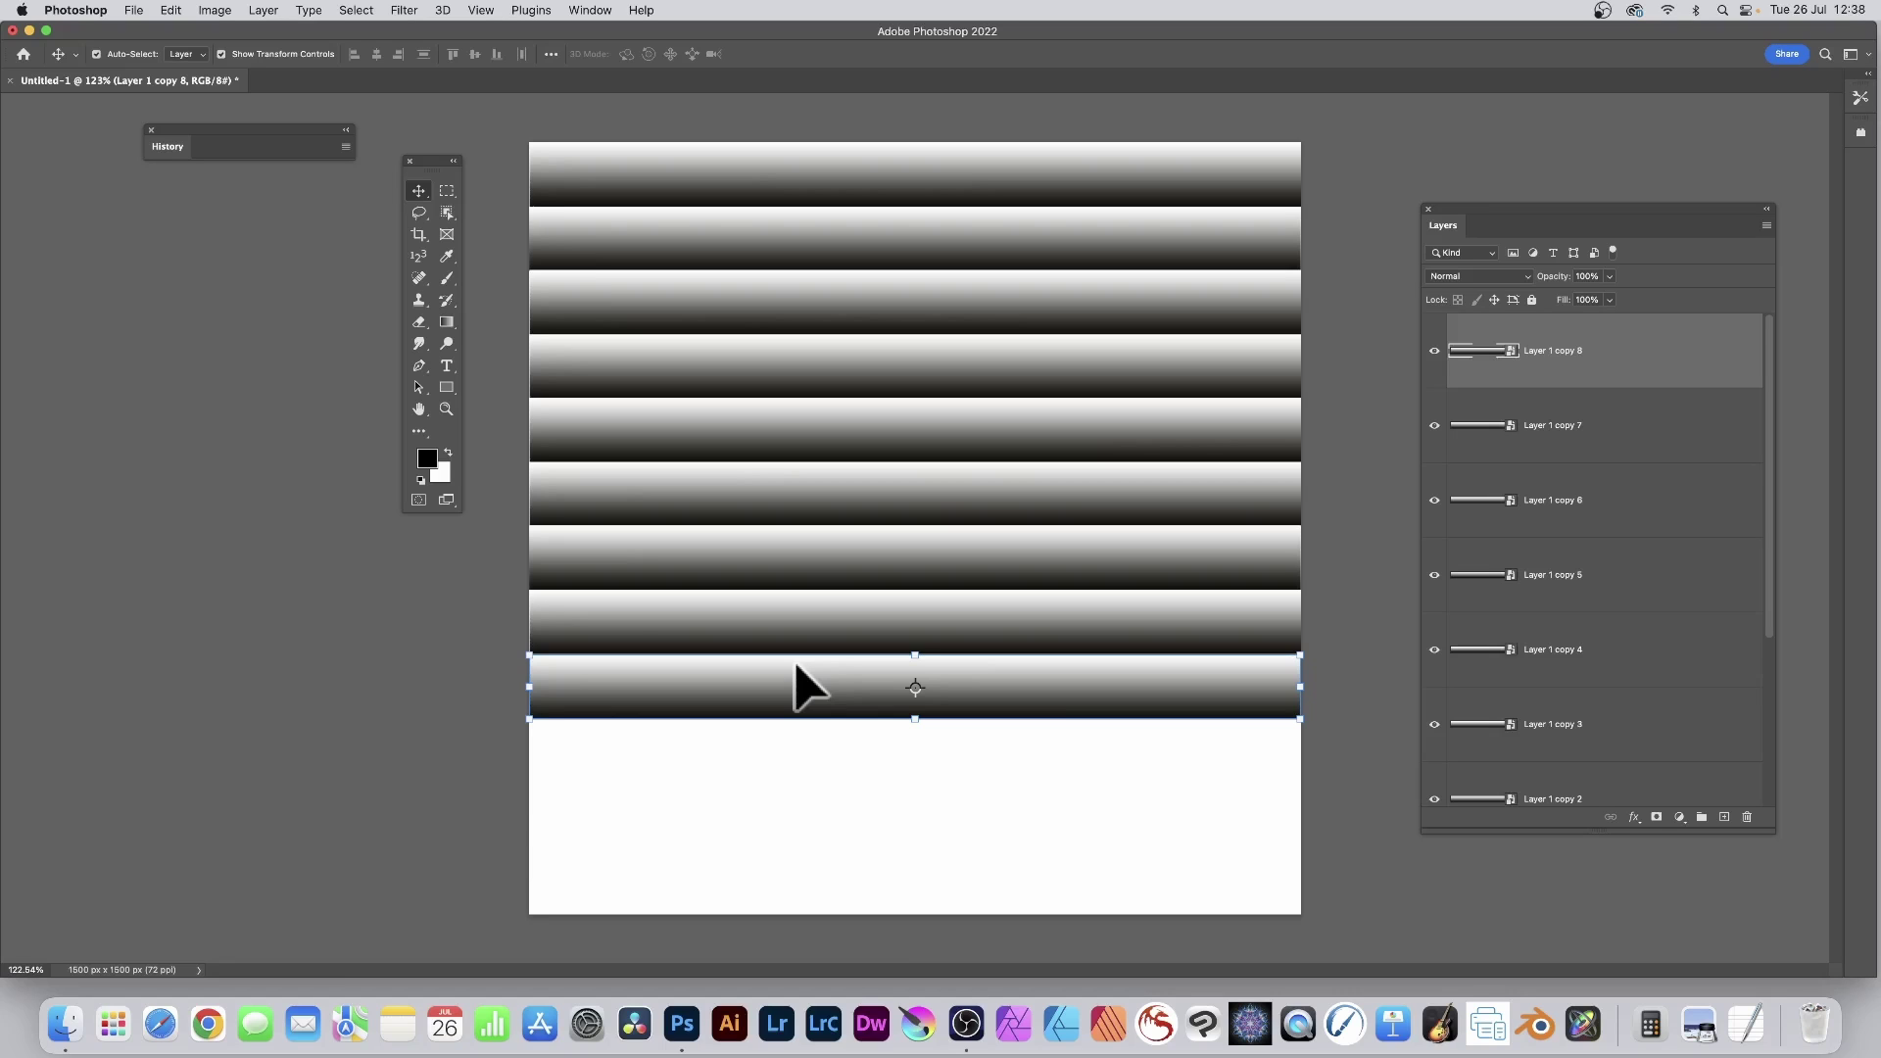
{"action": "key", "text": "super+alt+shift+t"}
{"action": "key", "text": "super+alt+shift+t"}
{"action": "key", "text": "super+alt+shift+t"}
{"action": "left_click_drag", "start_coordinate": [490, 115], "coordinate": [1352, 936]}
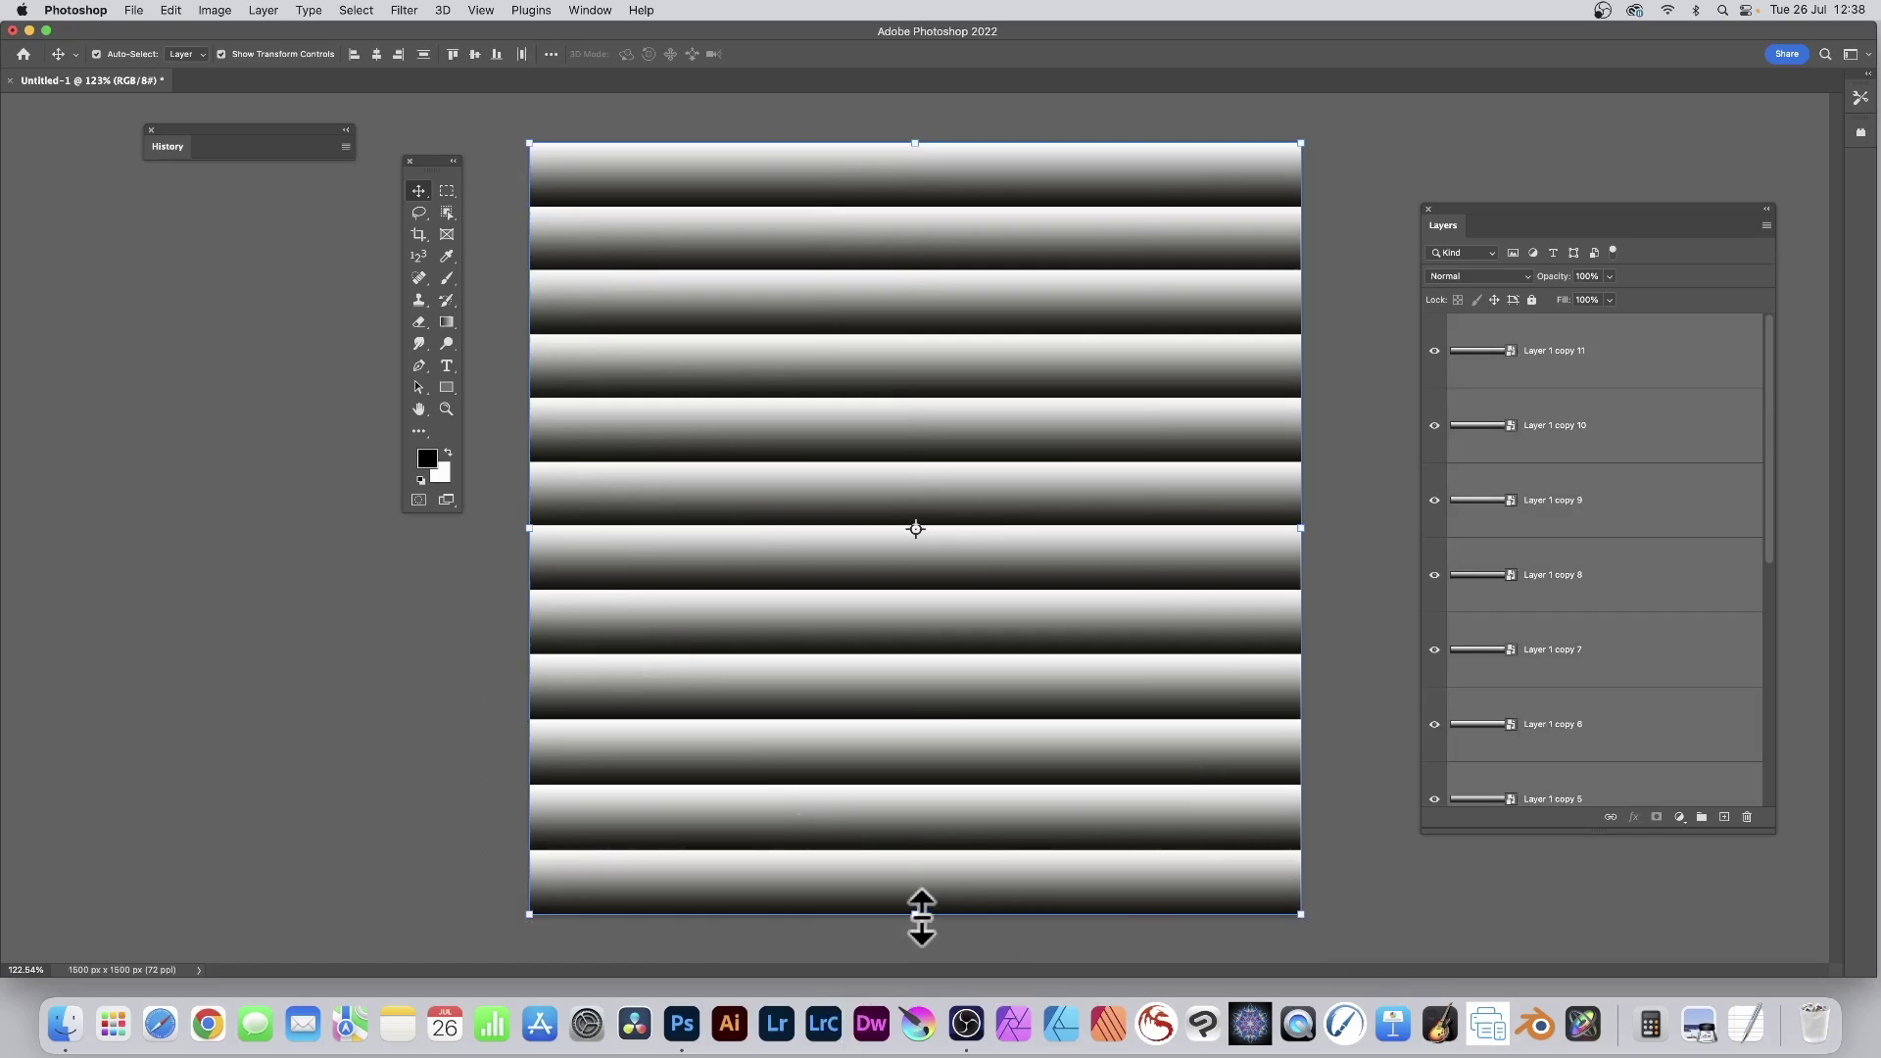
{"action": "mouse_move", "coordinate": [921, 915]}
{"action": "left_mouse_down"}
{"action": "mouse_move", "coordinate": [915, 839]}
{"action": "mouse_move", "coordinate": [915, 916]}
{"action": "left_mouse_up"}
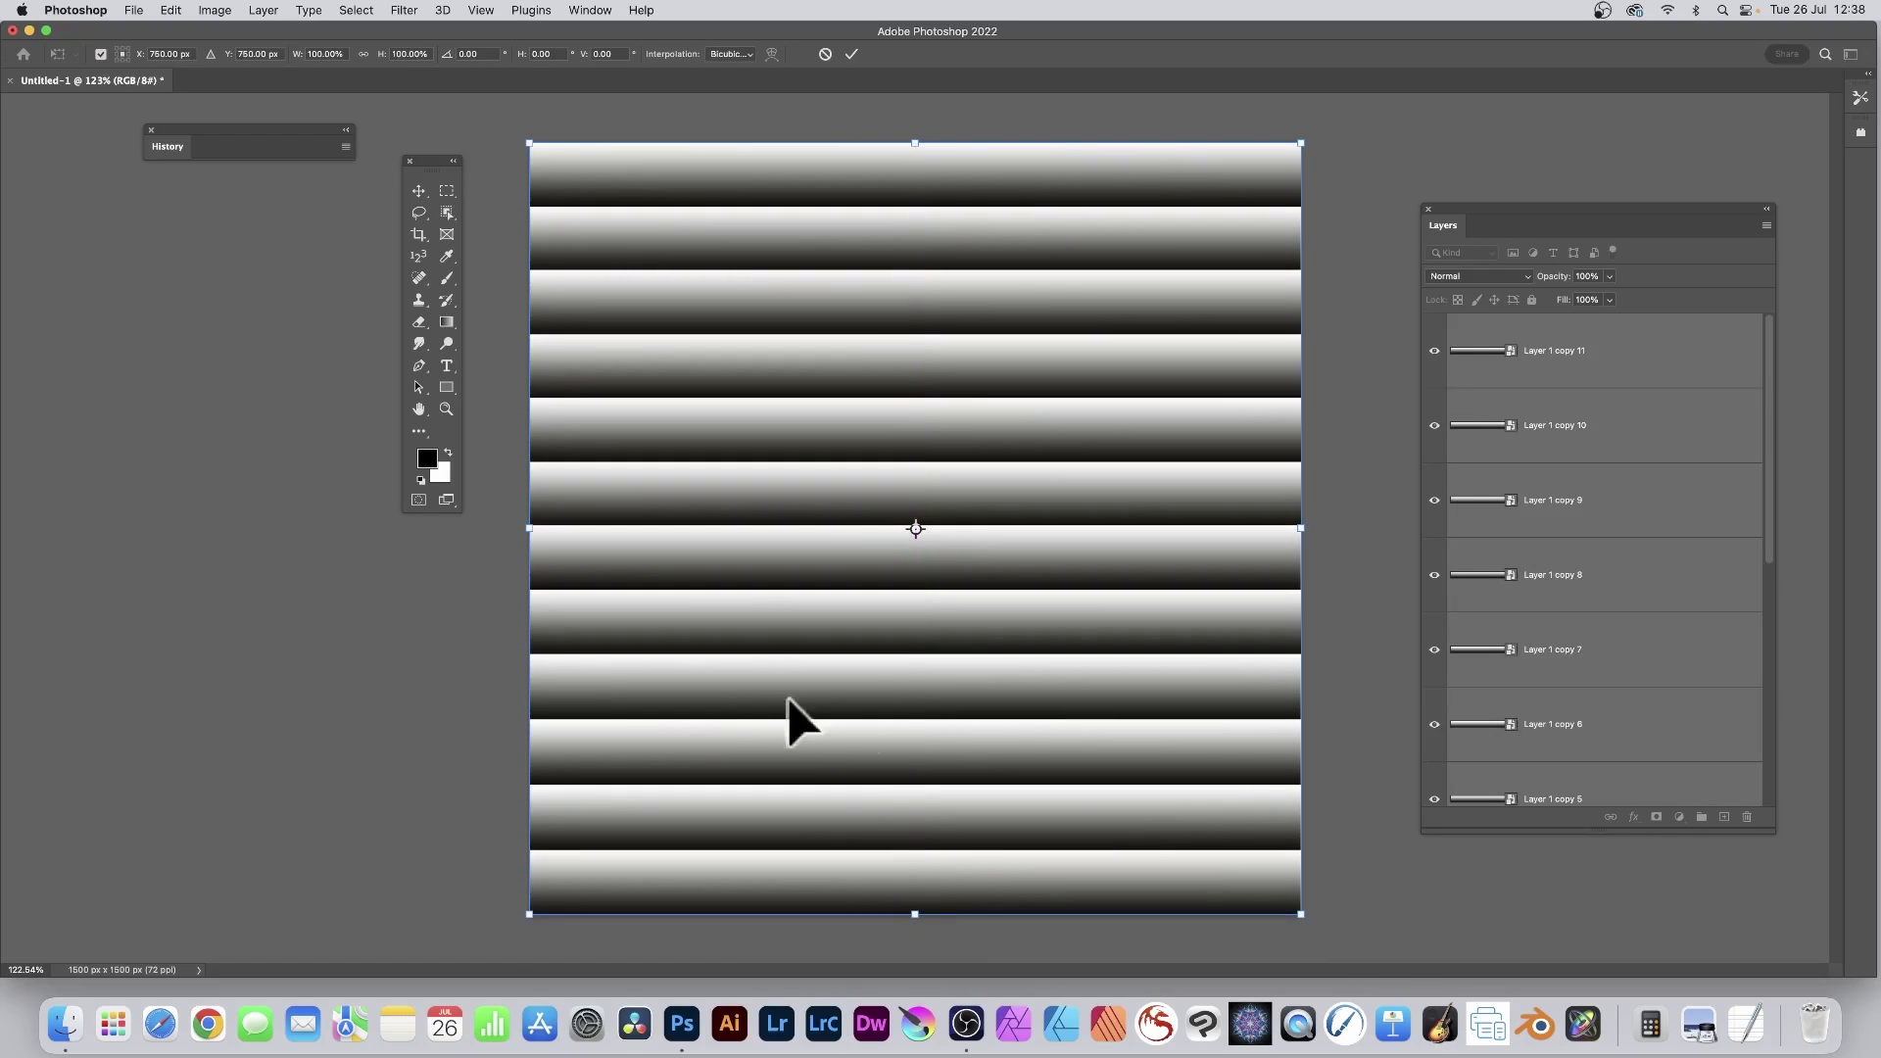
{"action": "left_click", "coordinate": [853, 54]}
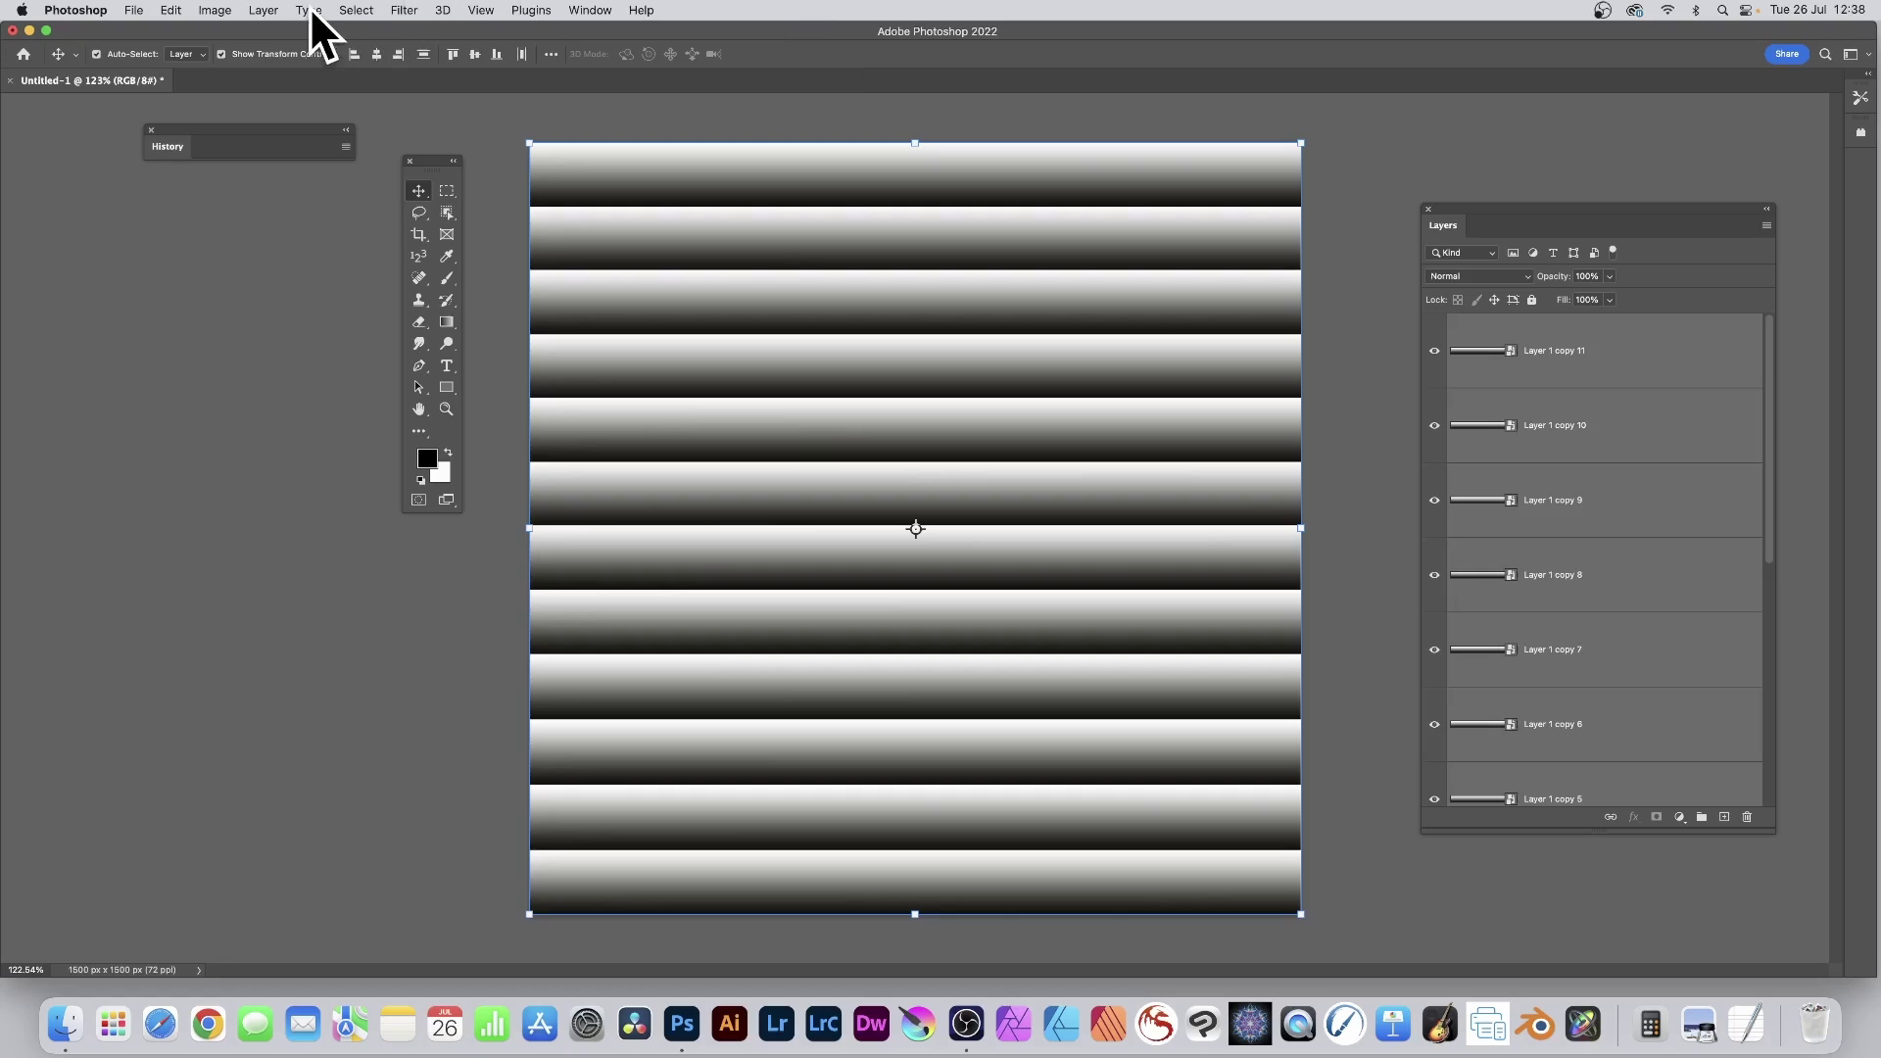
- Convert Layer 1 and its eleven copies together into a single smart object
{"action": "left_click", "coordinate": [261, 9]}
{"action": "mouse_move", "coordinate": [309, 351]}
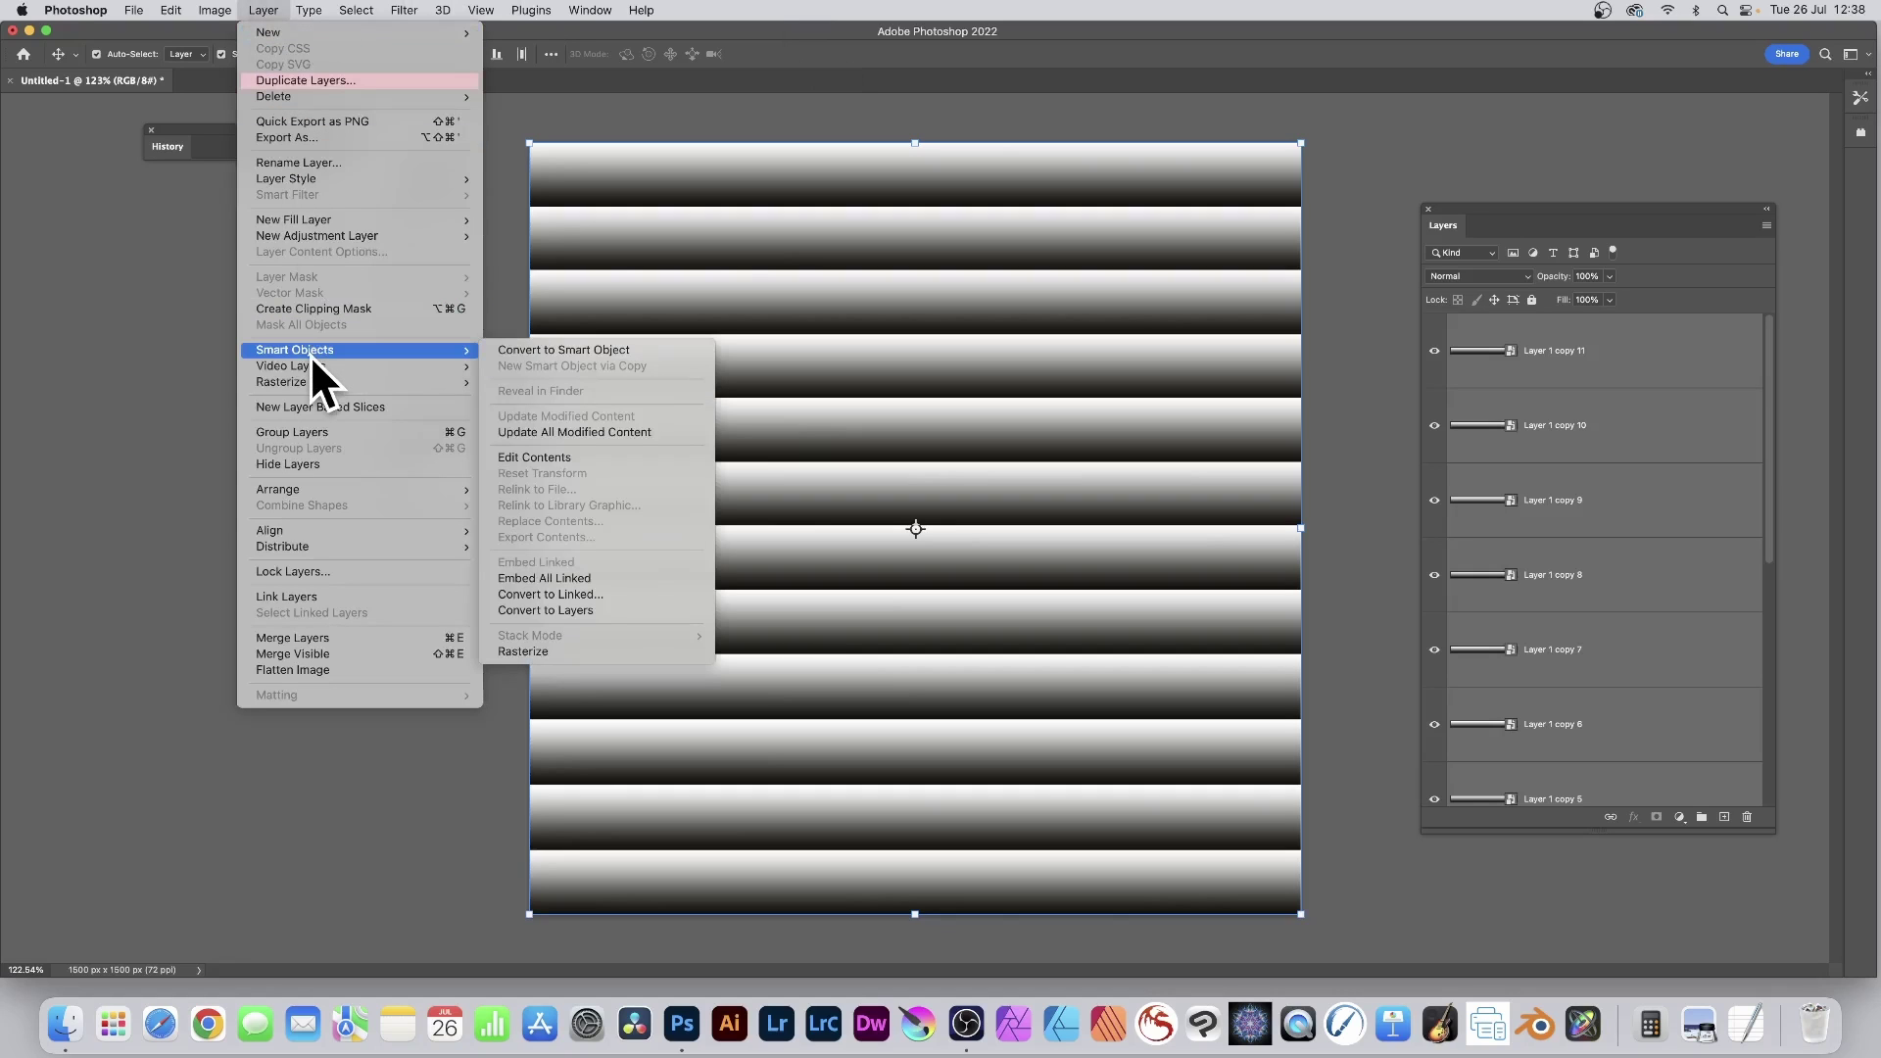
{"action": "left_click", "coordinate": [569, 350]}
{"action": "left_click", "coordinate": [199, 22]}
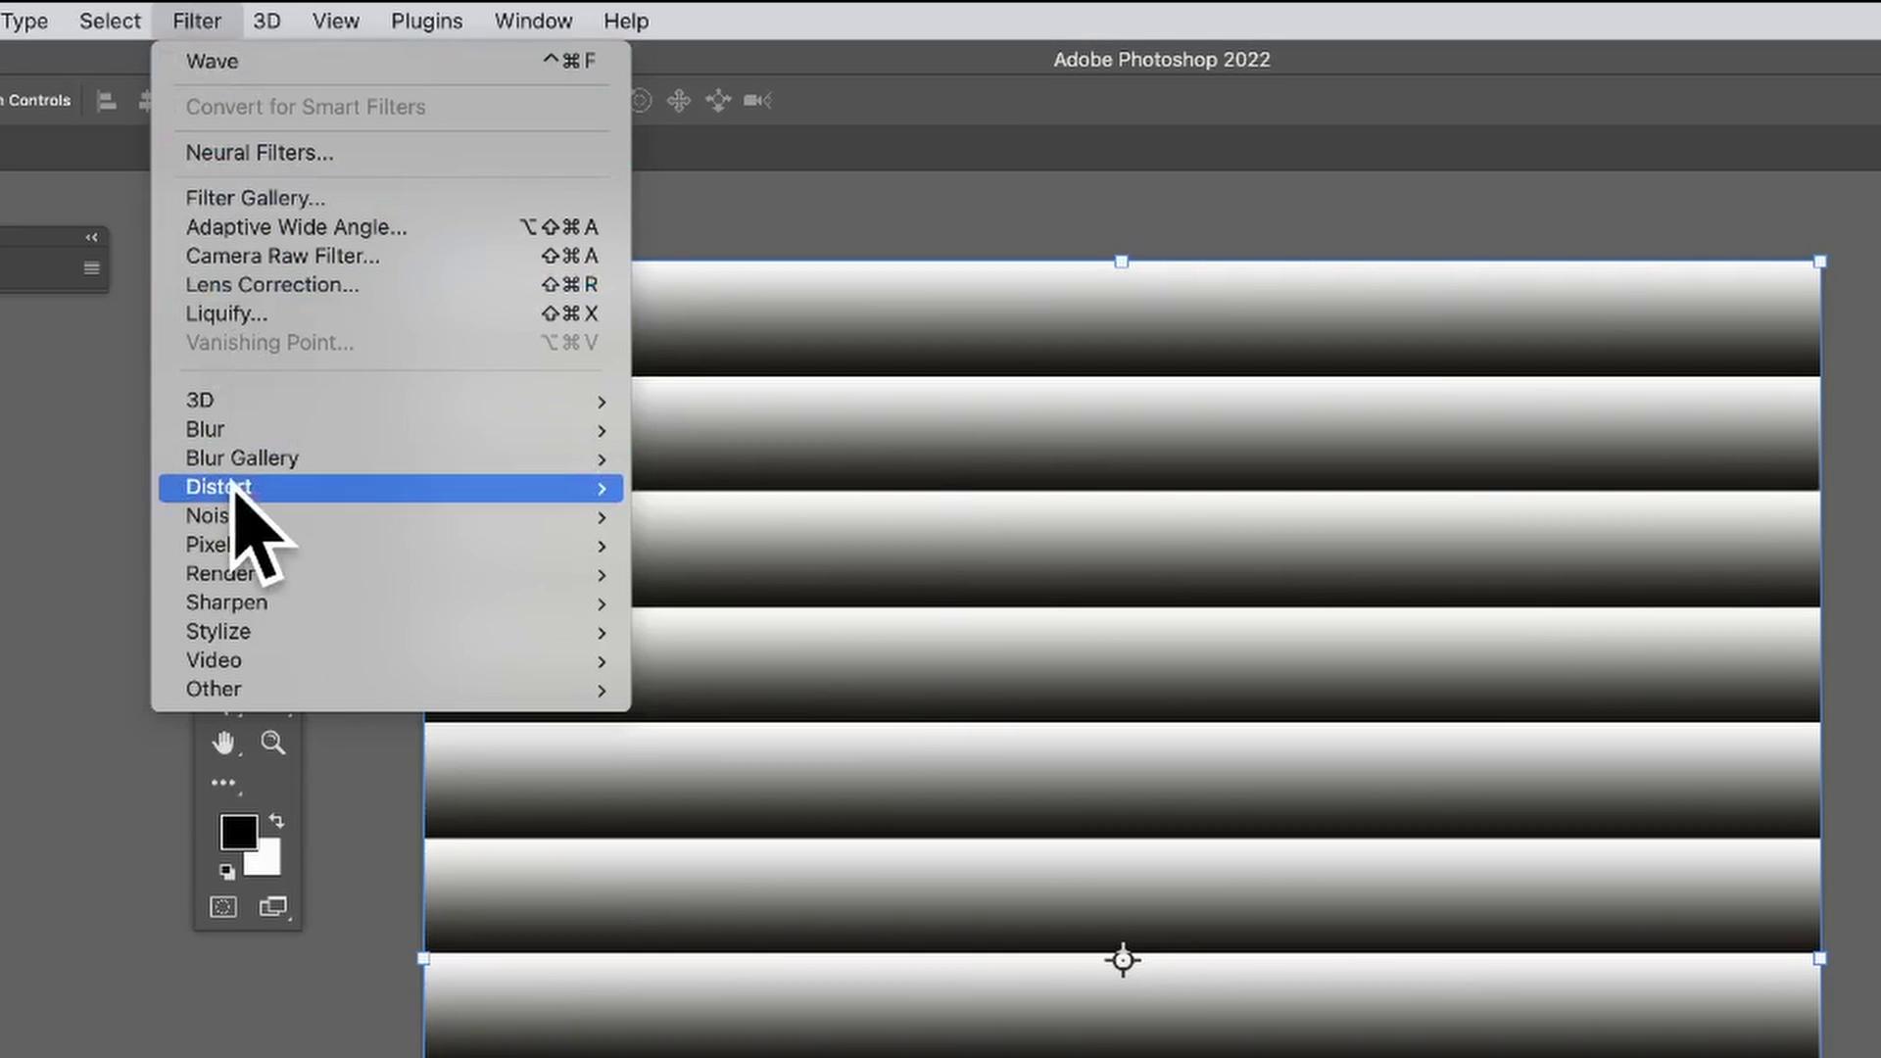
- Apply a sine Wave filter (wavelength 10–210, amplitude 5–191), randomizing it three times
{"action": "mouse_move", "coordinate": [327, 496]}
{"action": "left_click", "coordinate": [801, 690]}
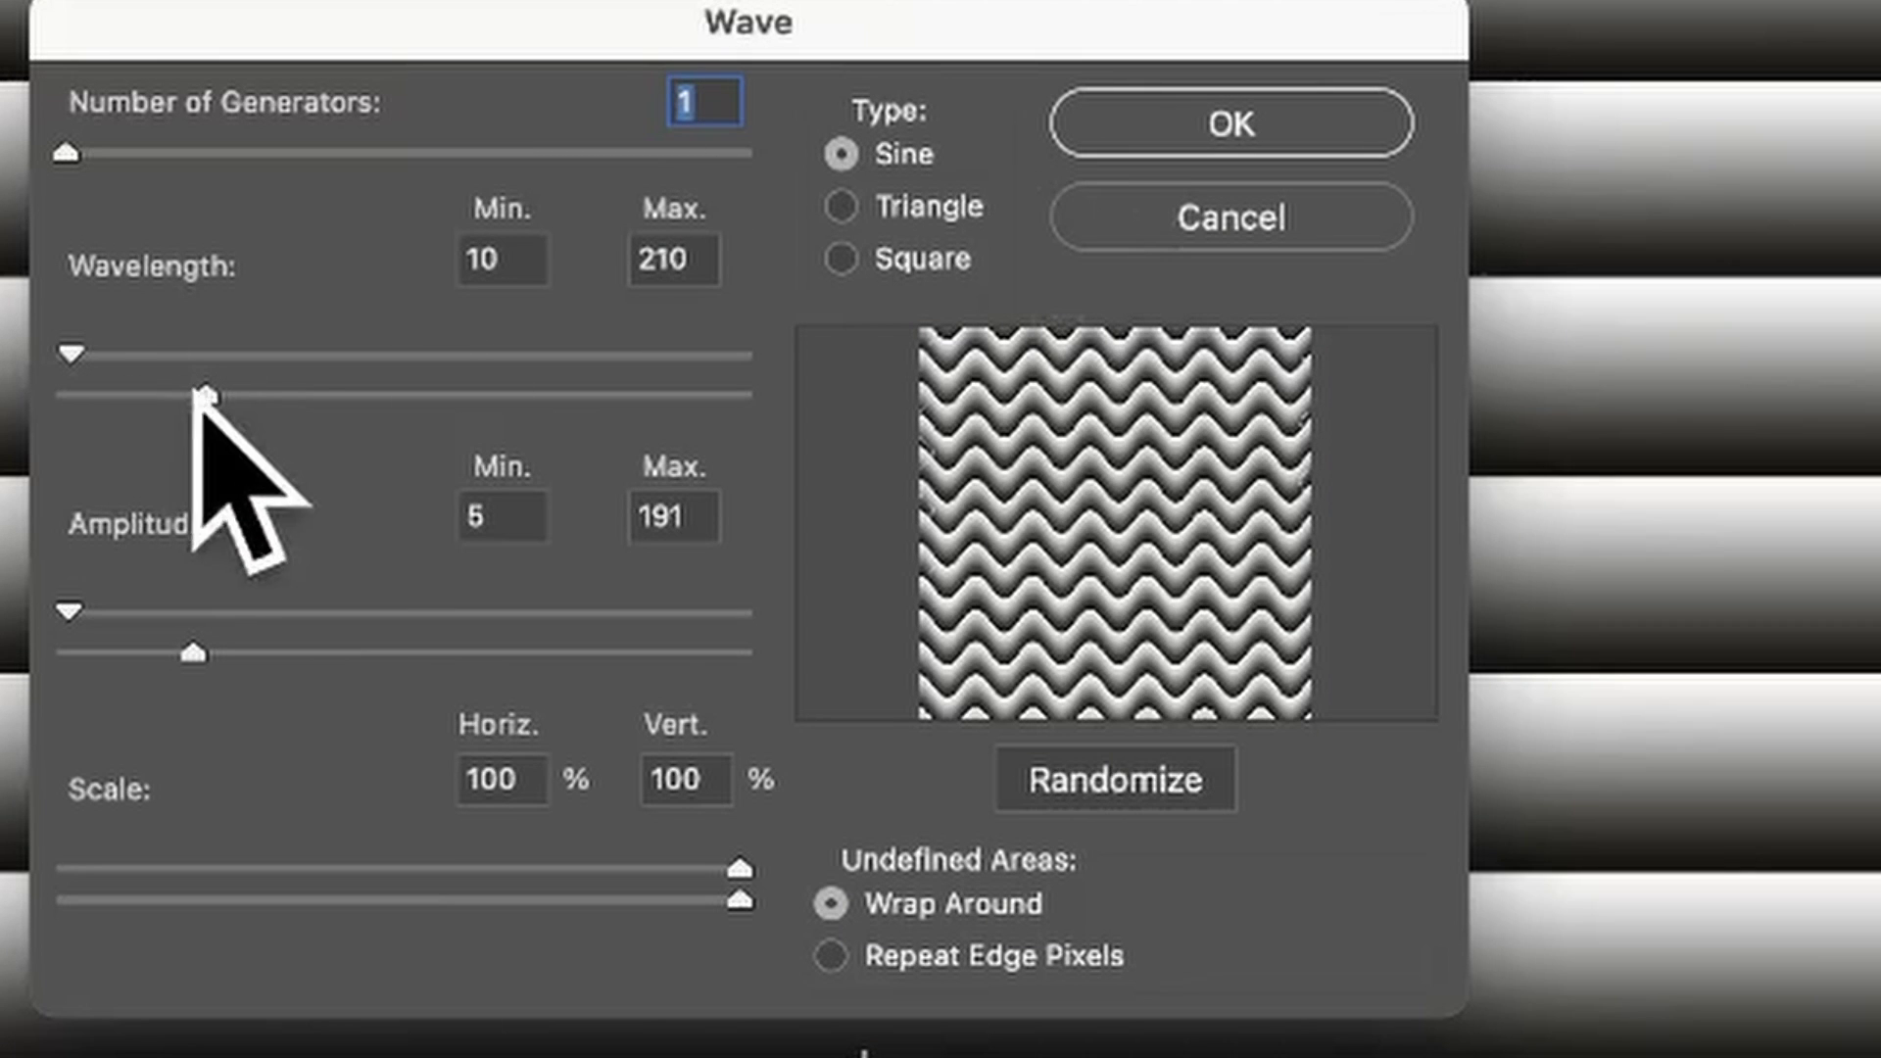
{"action": "mouse_move", "coordinate": [208, 394]}
{"action": "left_mouse_down"}
{"action": "mouse_move", "coordinate": [243, 393]}
{"action": "mouse_move", "coordinate": [208, 393]}
{"action": "left_mouse_up"}
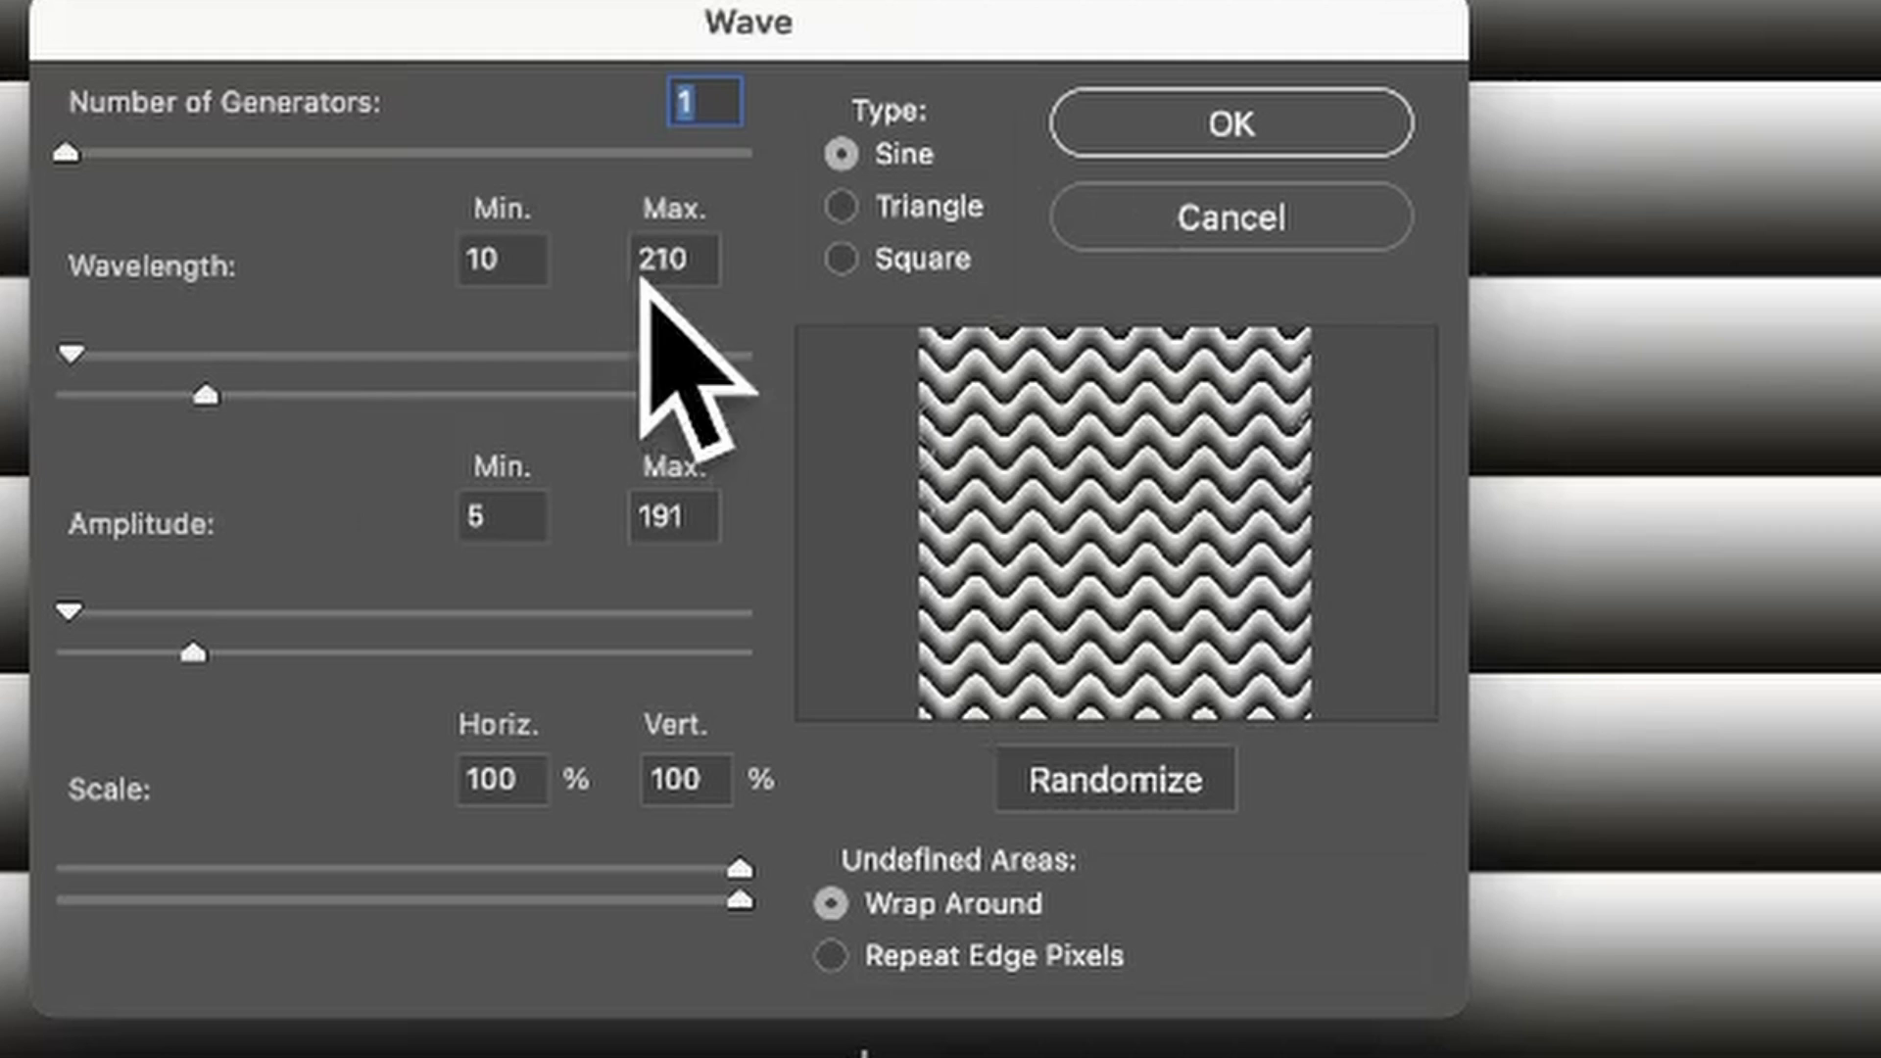
{"action": "double_click", "coordinate": [515, 263]}
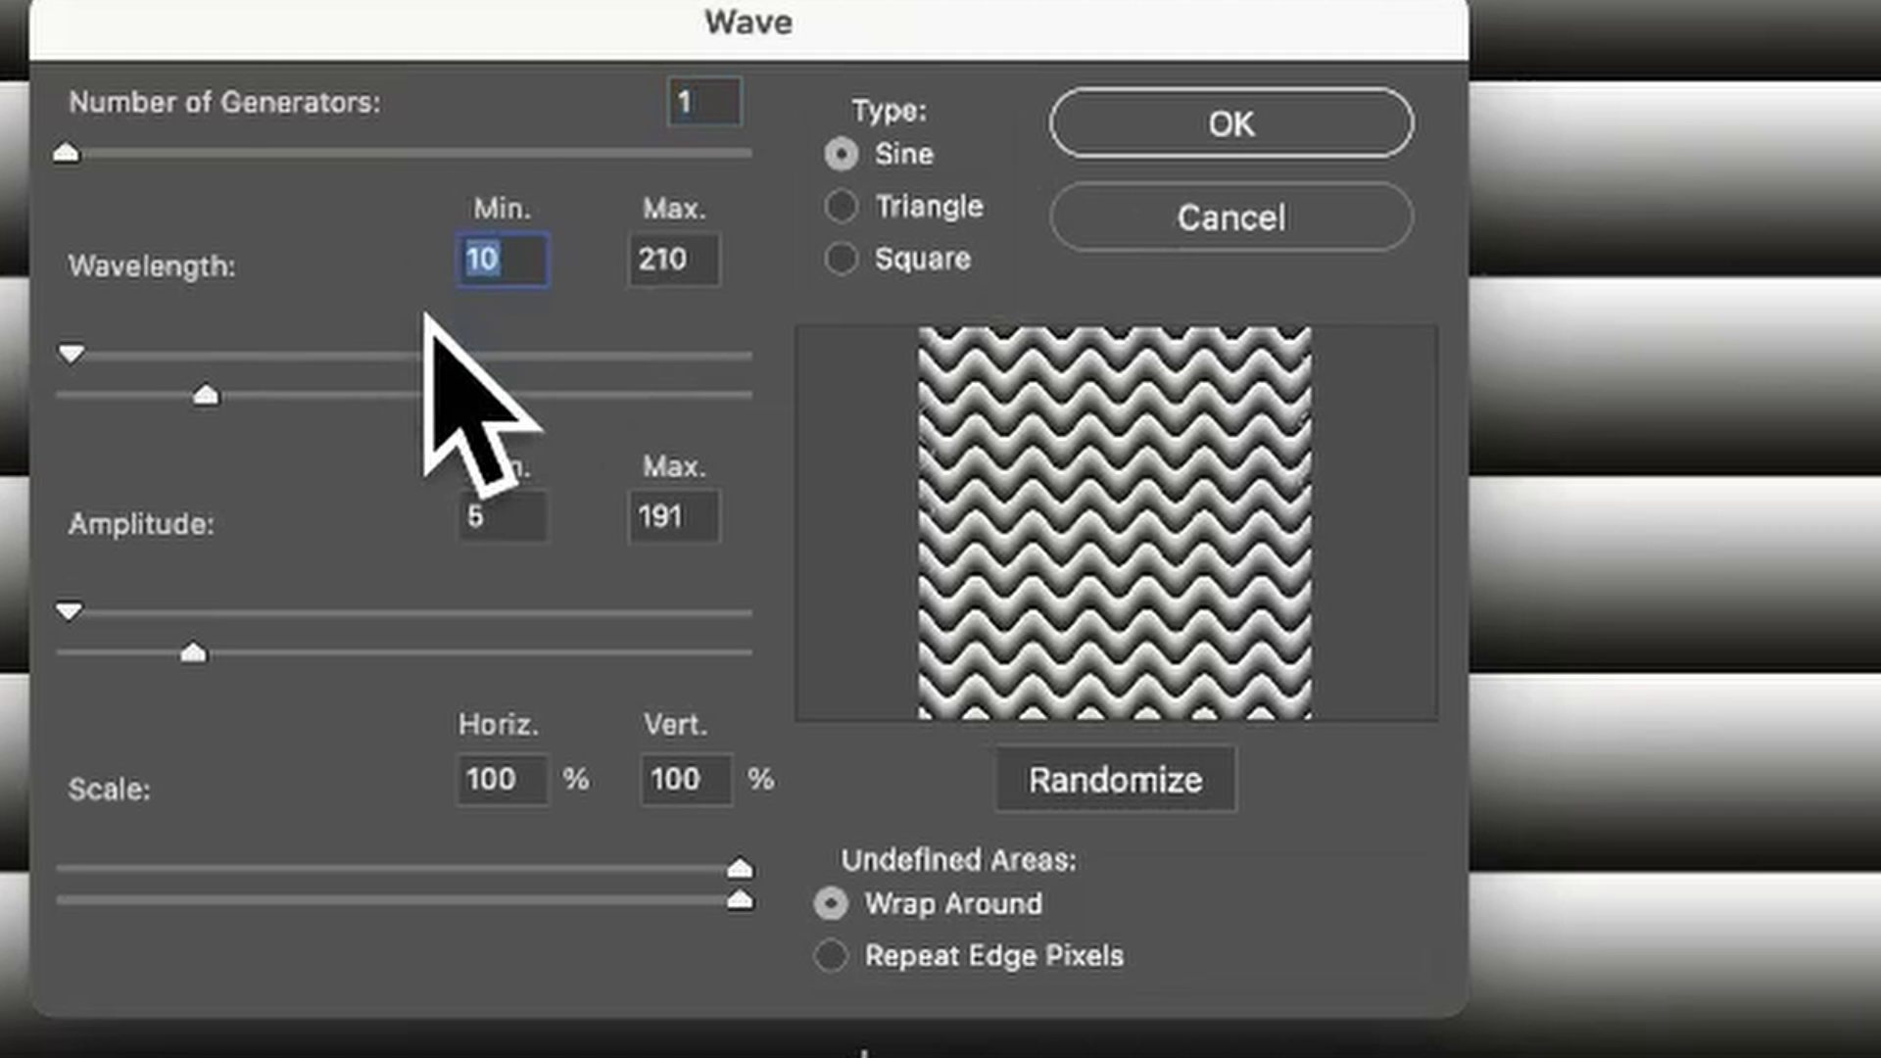
{"action": "double_click", "coordinate": [472, 519]}
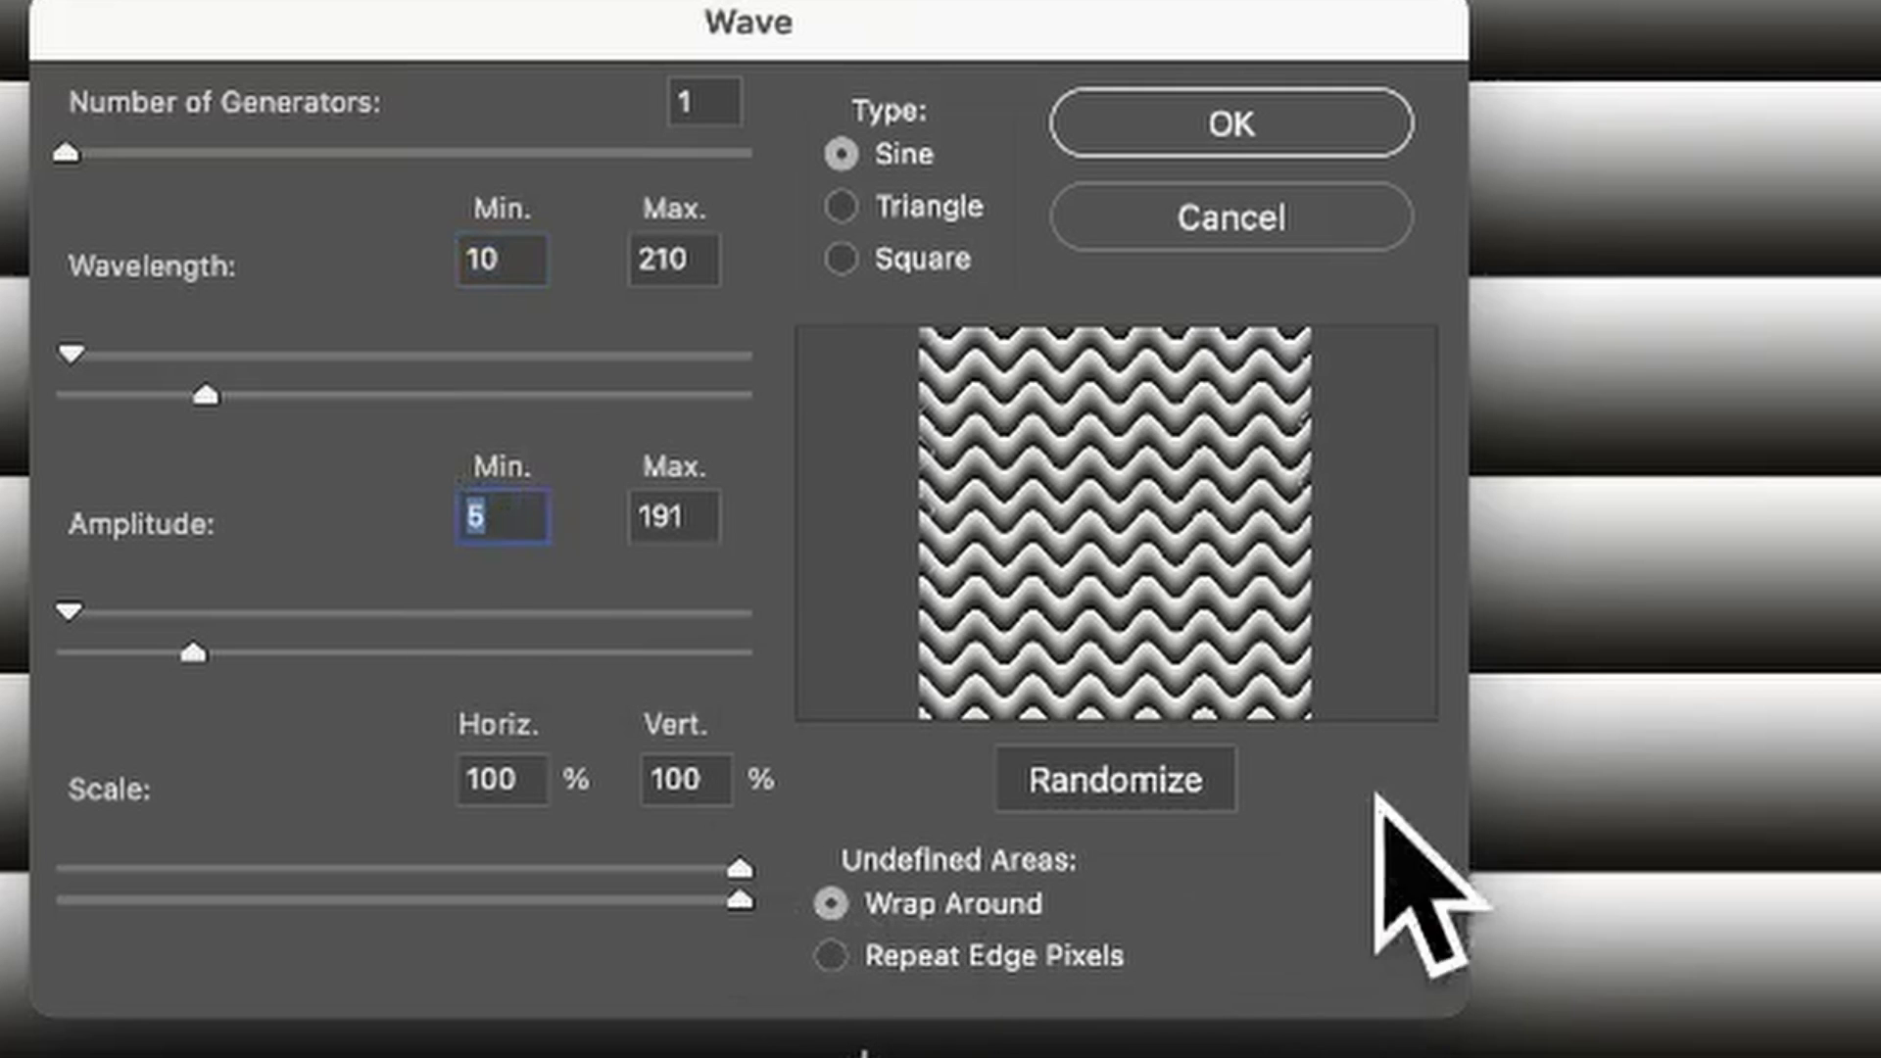
{"action": "left_click", "coordinate": [1154, 774]}
{"action": "left_click", "coordinate": [1158, 779]}
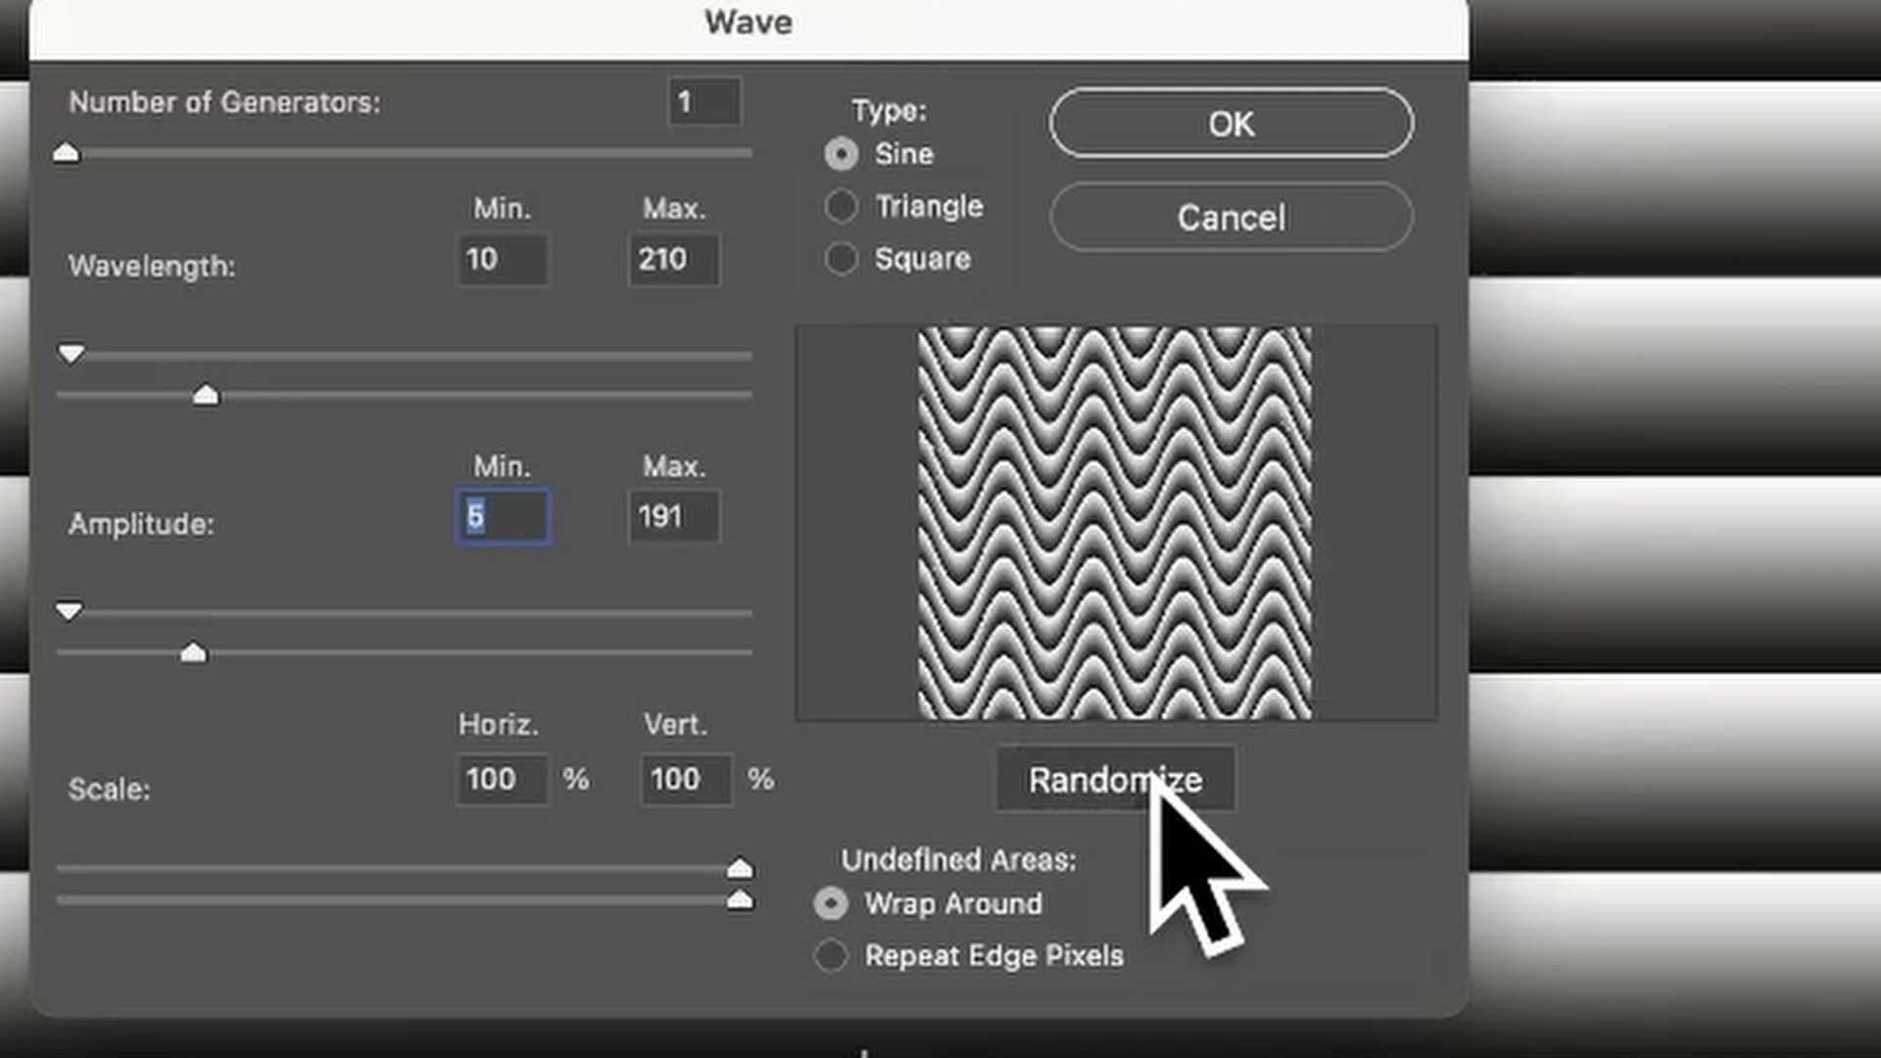
{"action": "left_click", "coordinate": [1107, 780]}
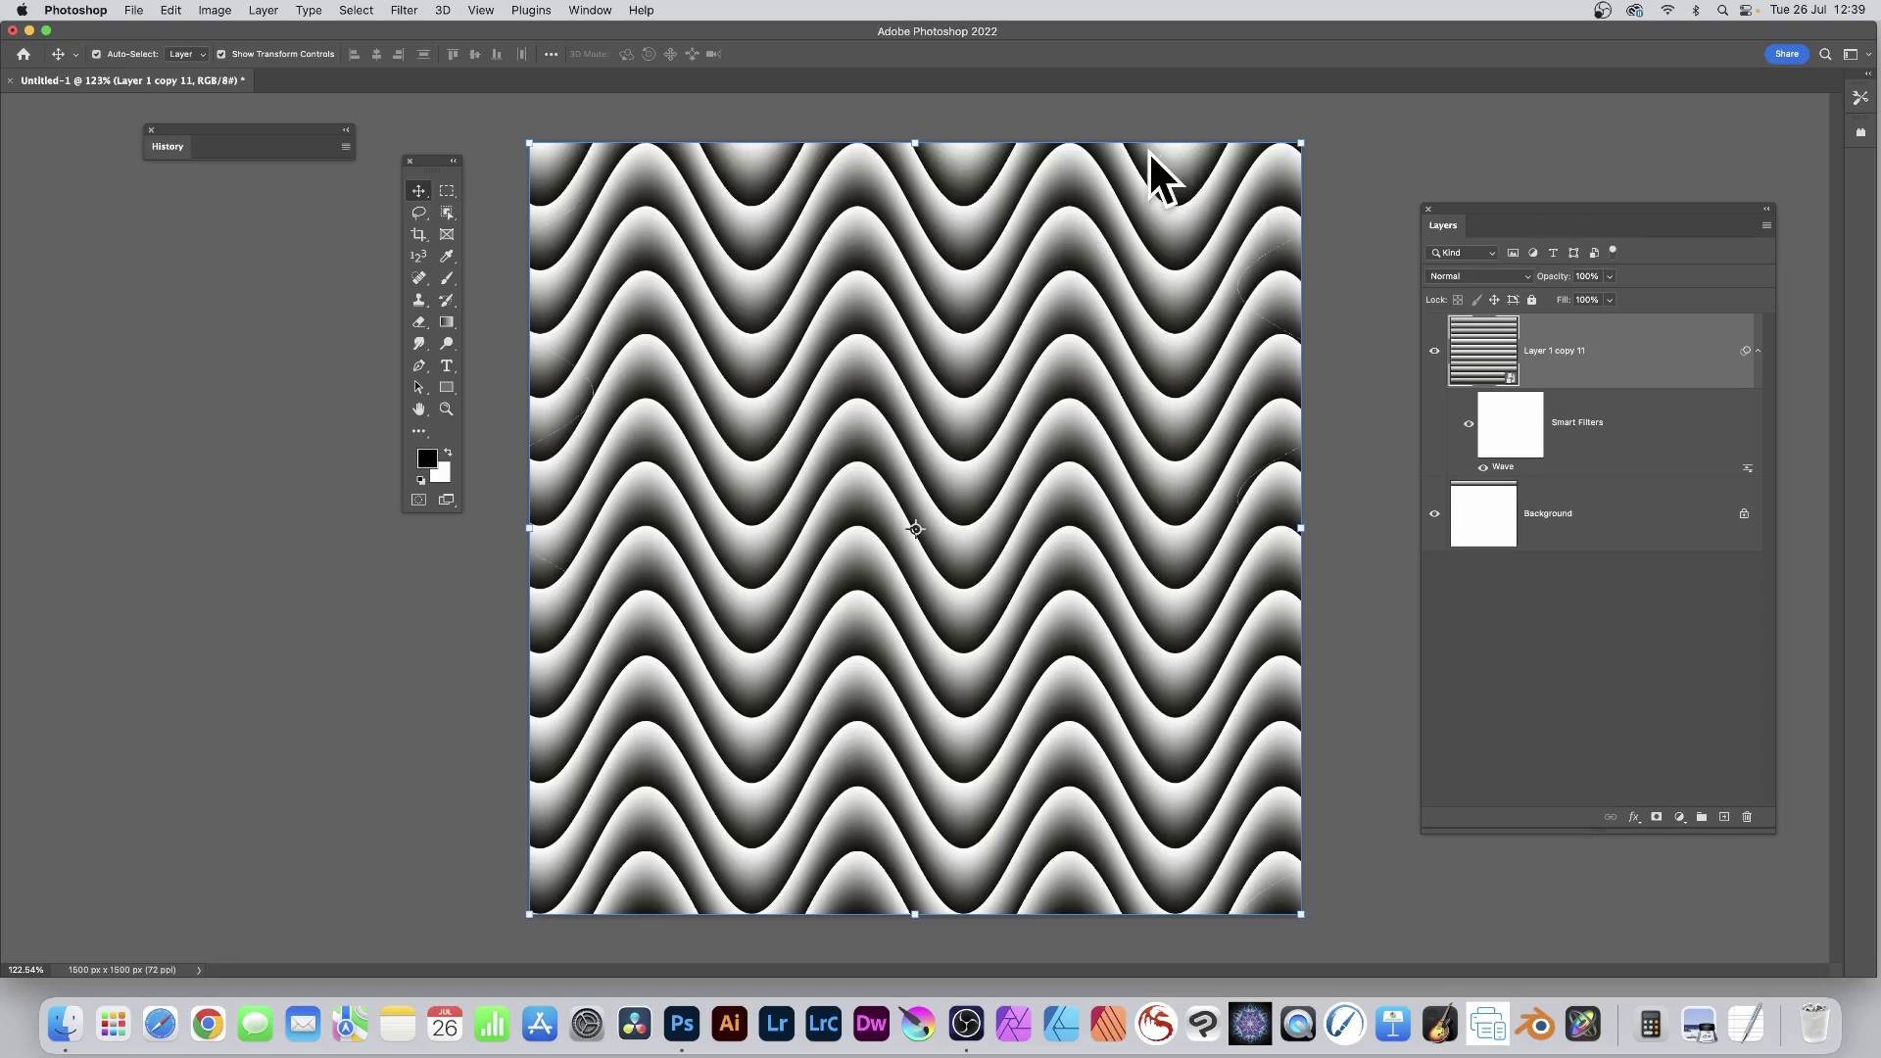
- Open the top stripe's smart object contents and refill the bar with a white-to-grey gradient
{"action": "left_click_drag", "start_coordinate": [1500, 208], "coordinate": [1211, 165]}
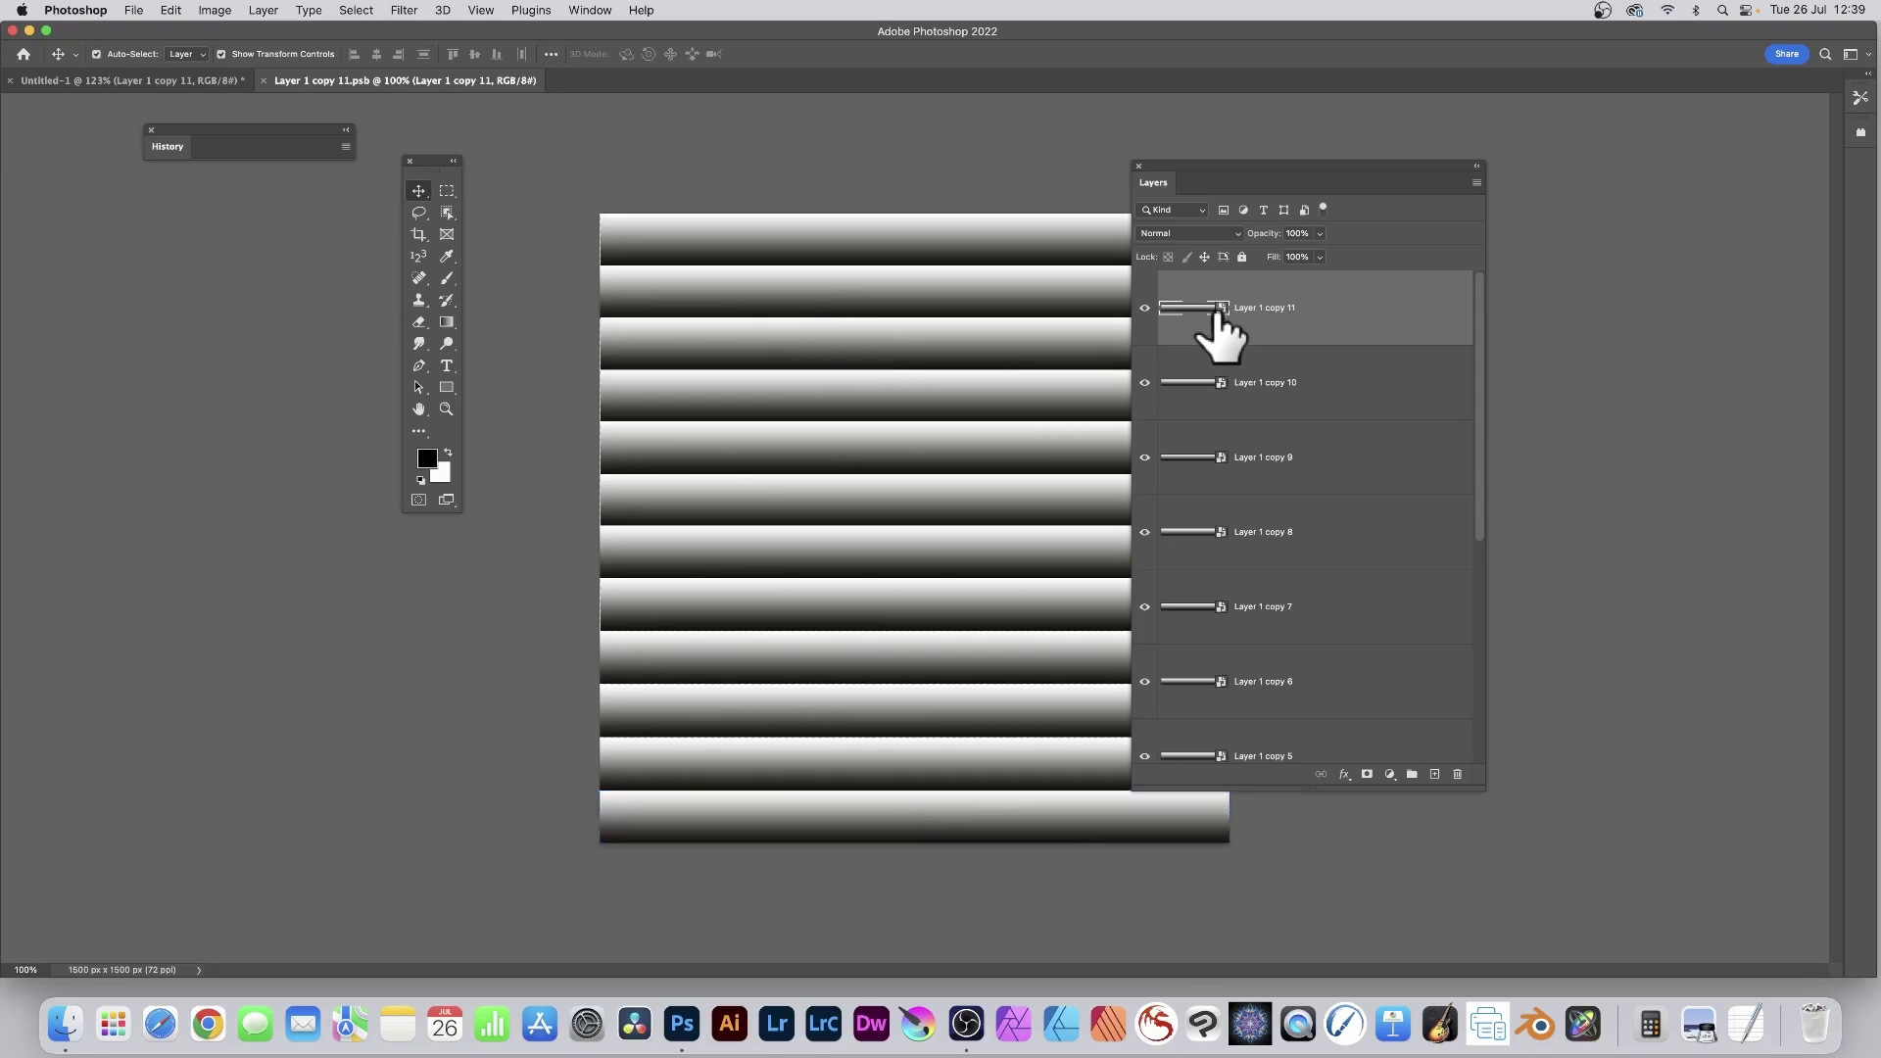
{"action": "double_click", "coordinate": [1187, 410]}
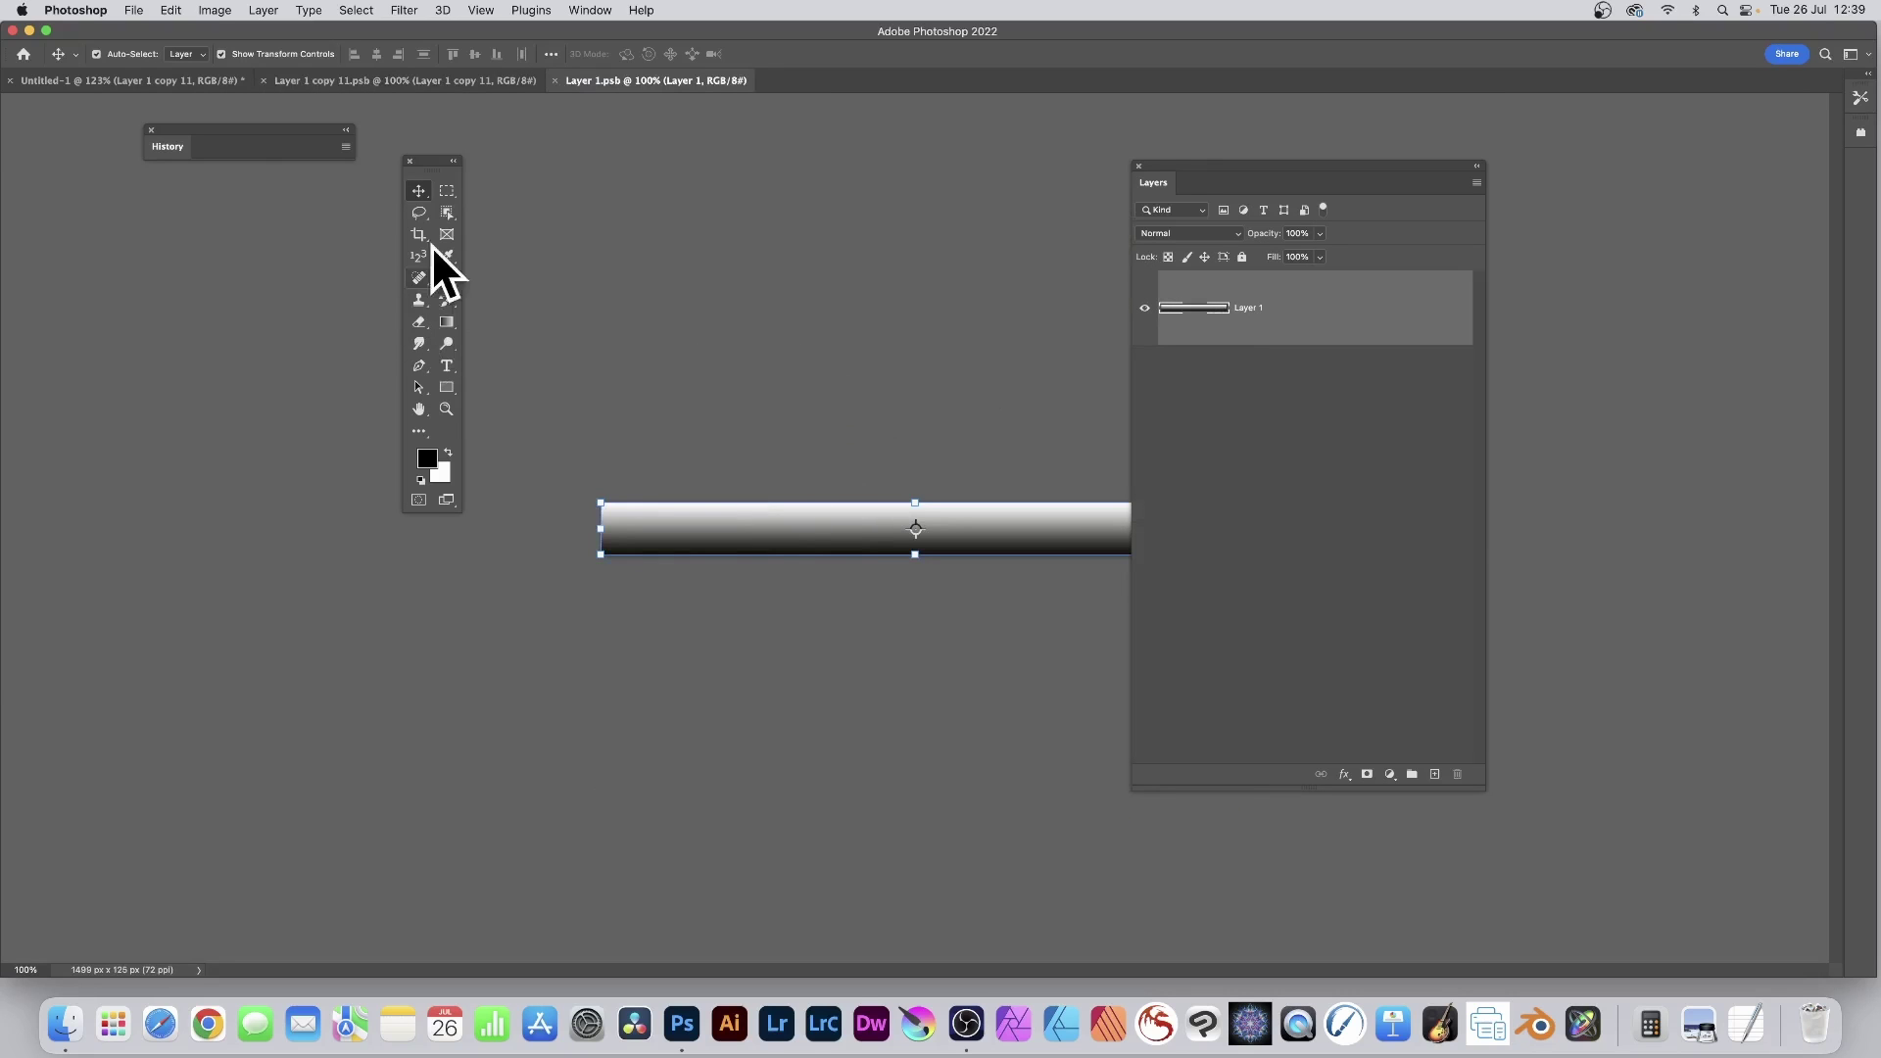
{"action": "left_click", "coordinate": [445, 322]}
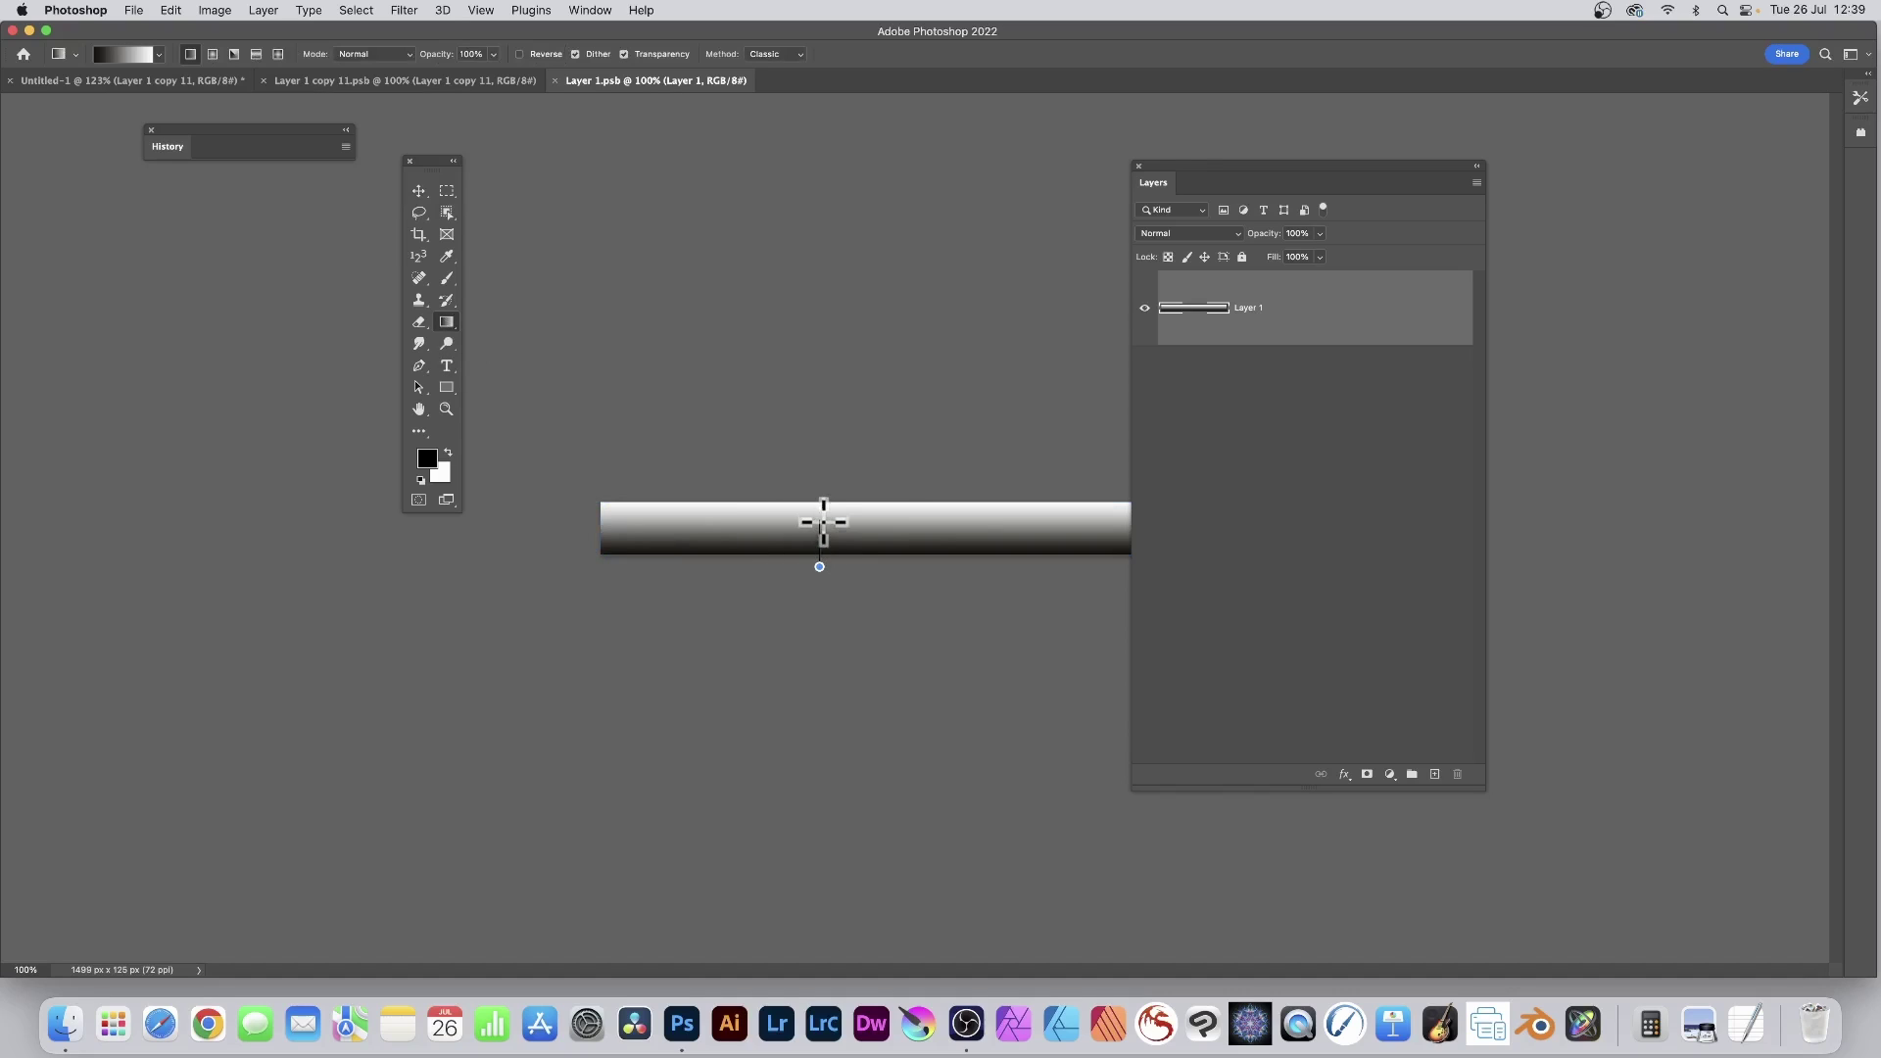
{"action": "left_click_drag", "start_coordinate": [822, 521], "coordinate": [828, 554]}
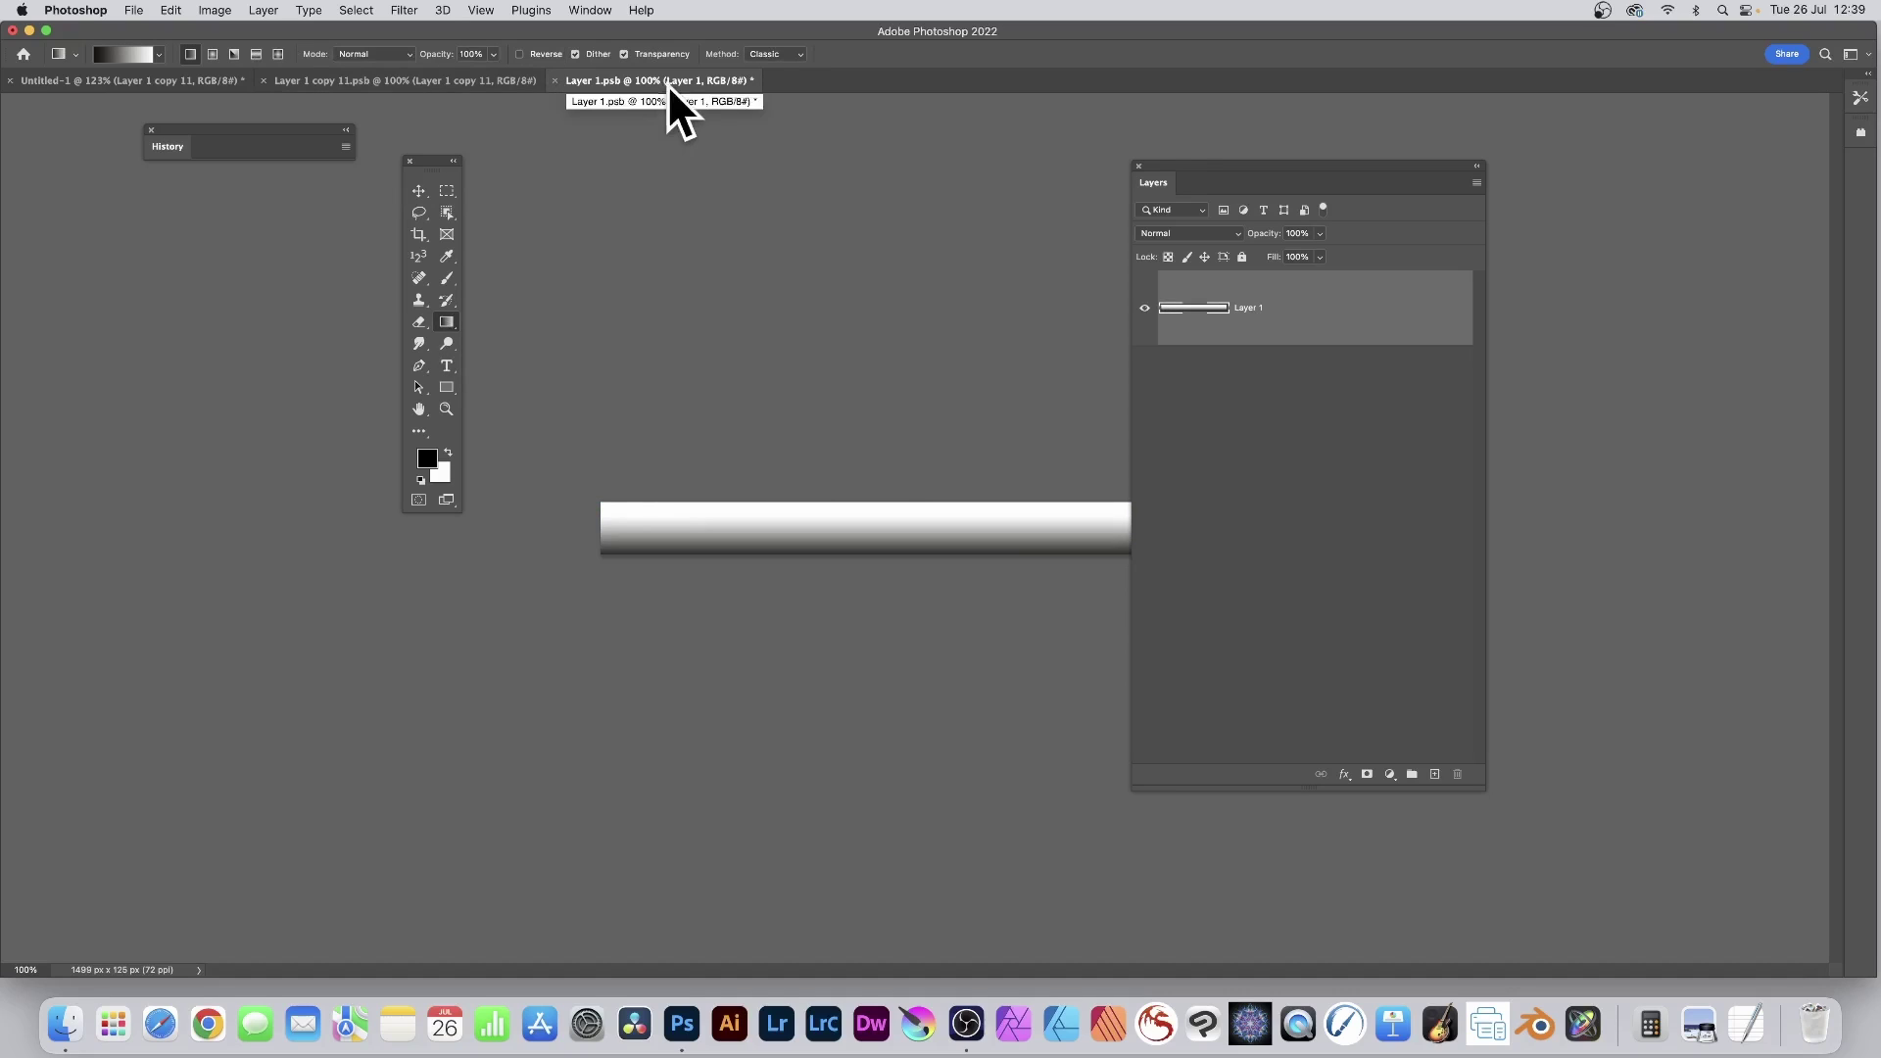
- Close both .psb contents documents, saving each, to update the wave pattern
{"action": "left_click", "coordinate": [554, 81]}
{"action": "left_click", "coordinate": [972, 362]}
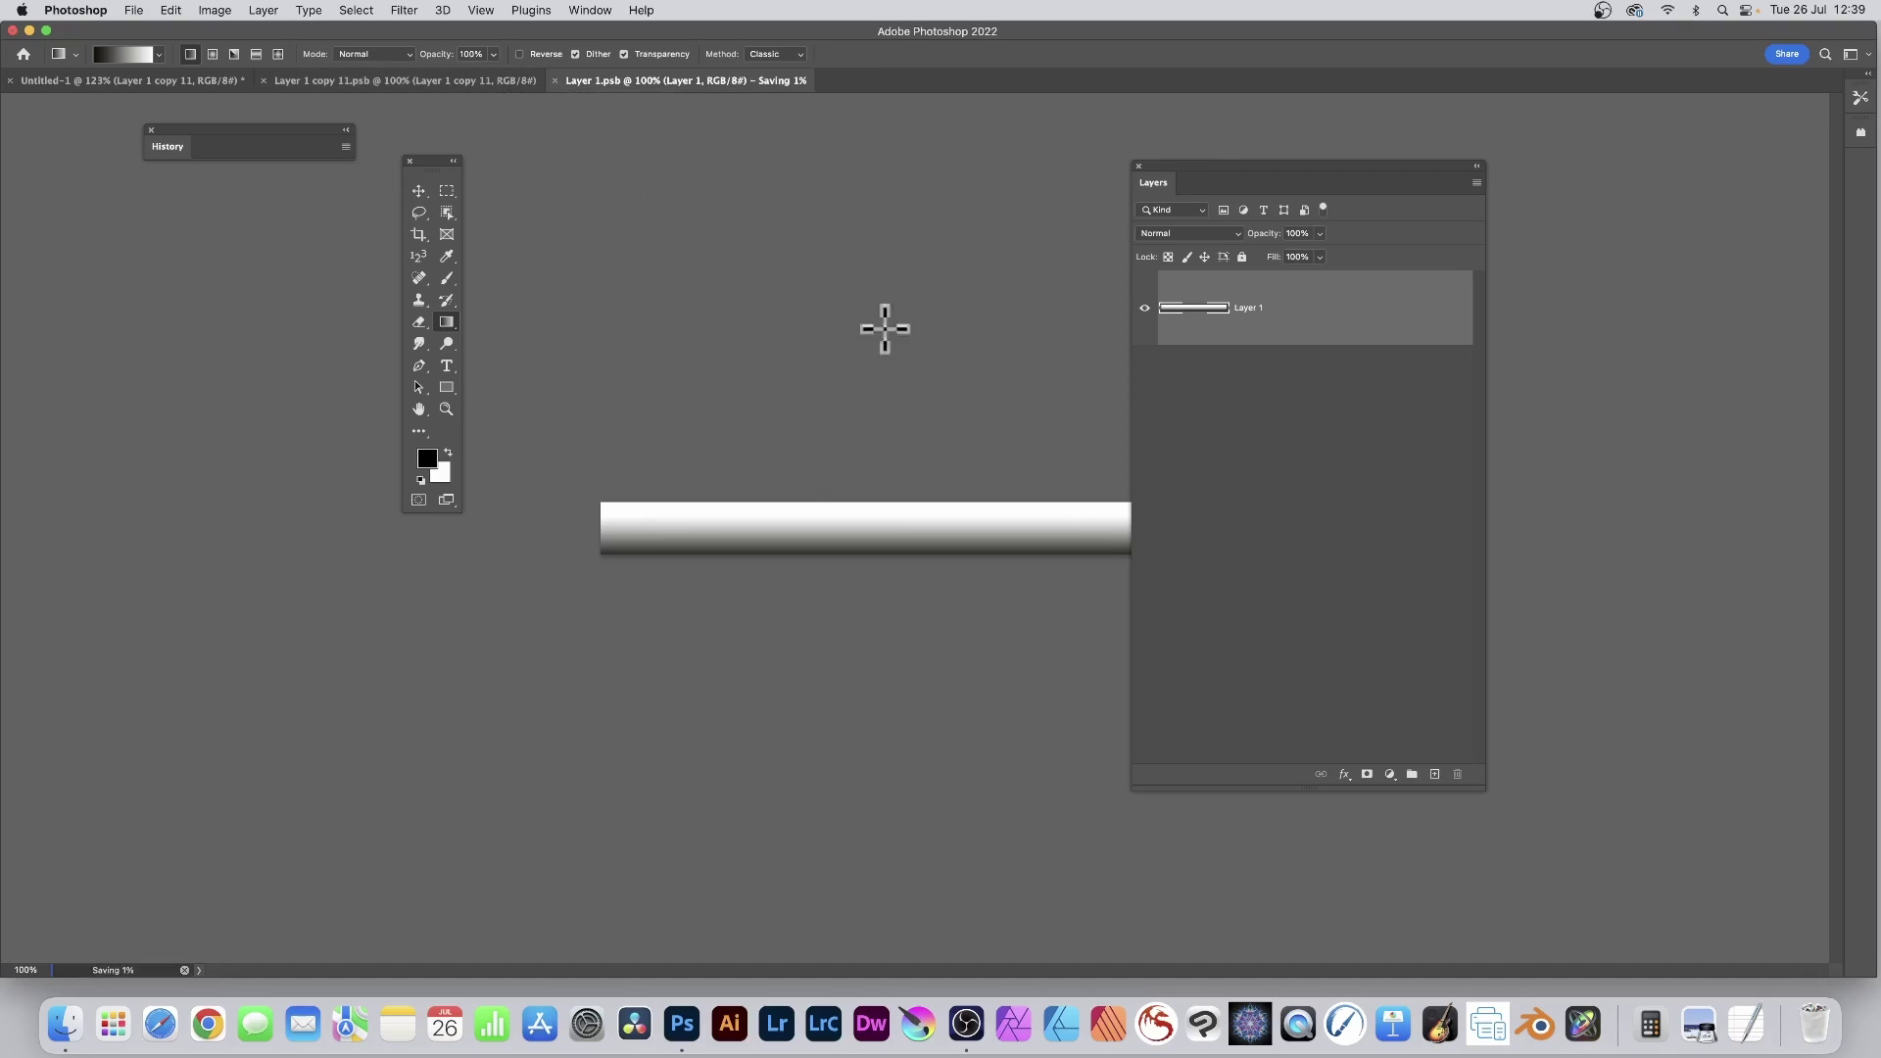
{"action": "left_click", "coordinate": [263, 80]}
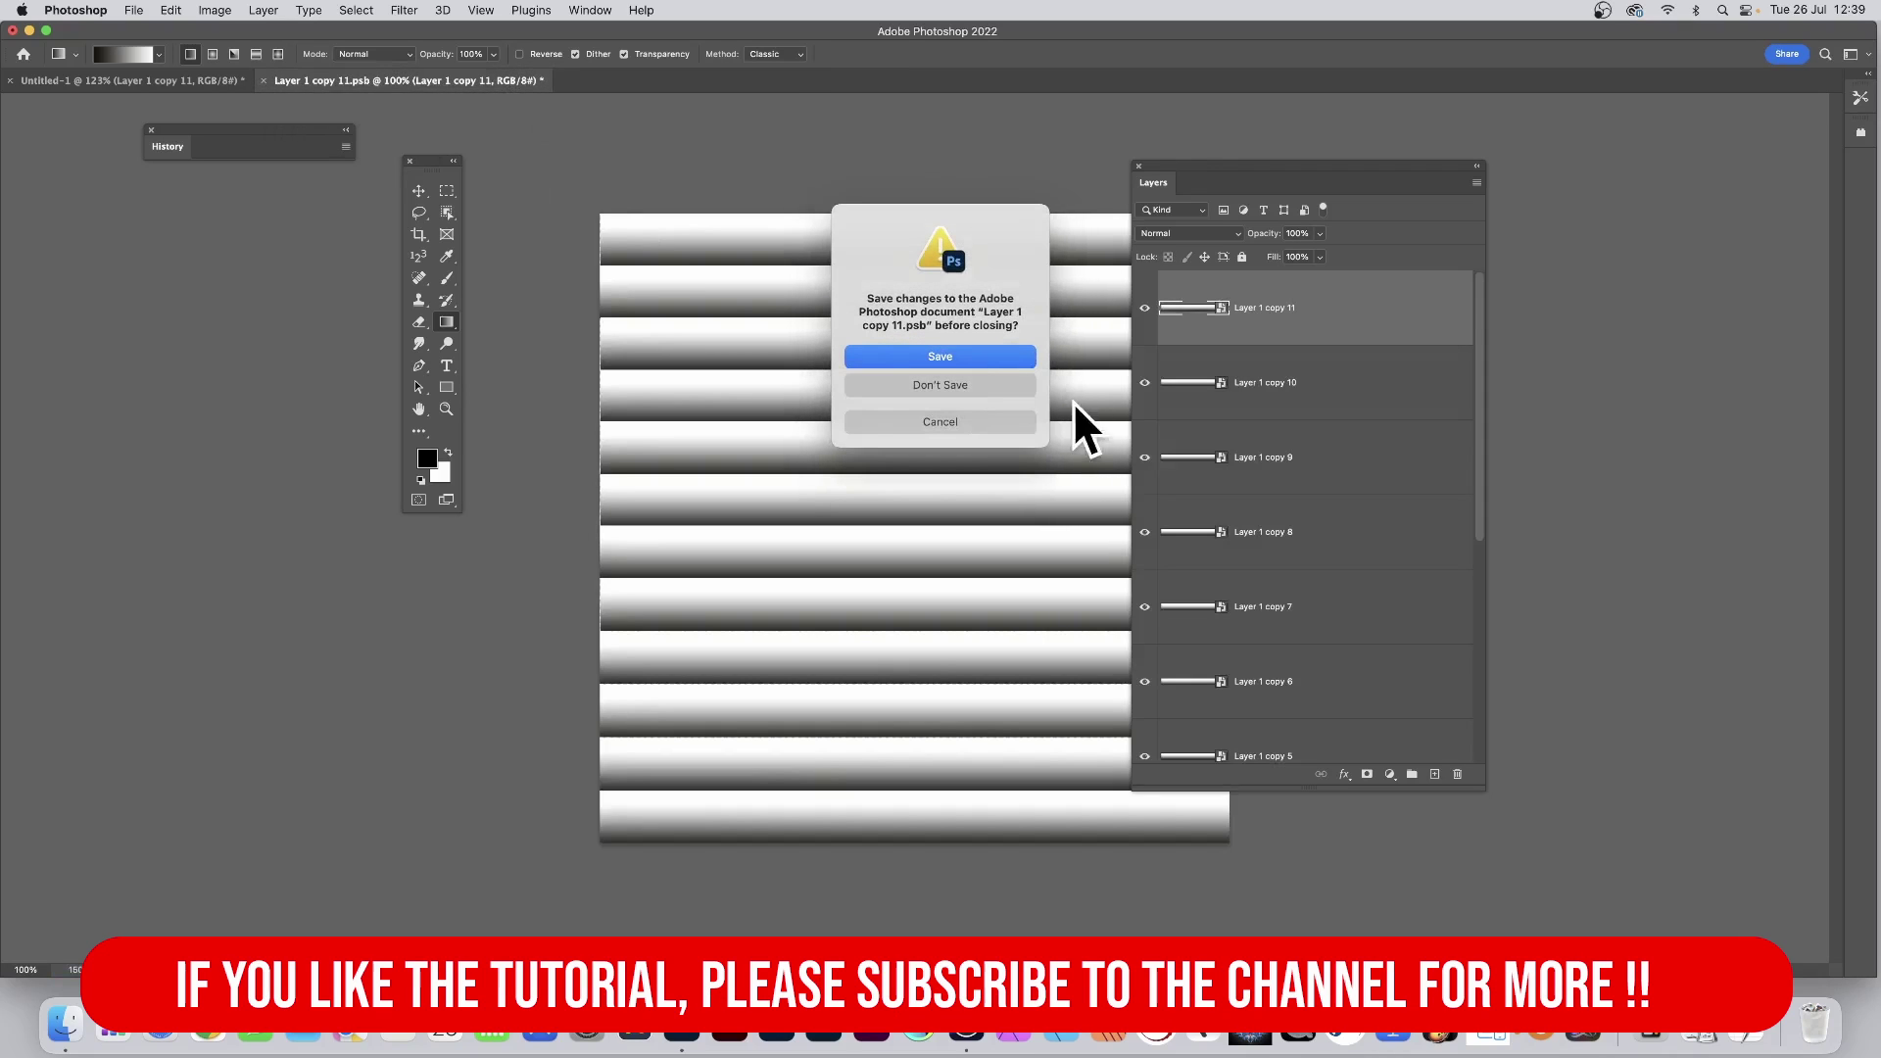
{"action": "left_click", "coordinate": [962, 355]}
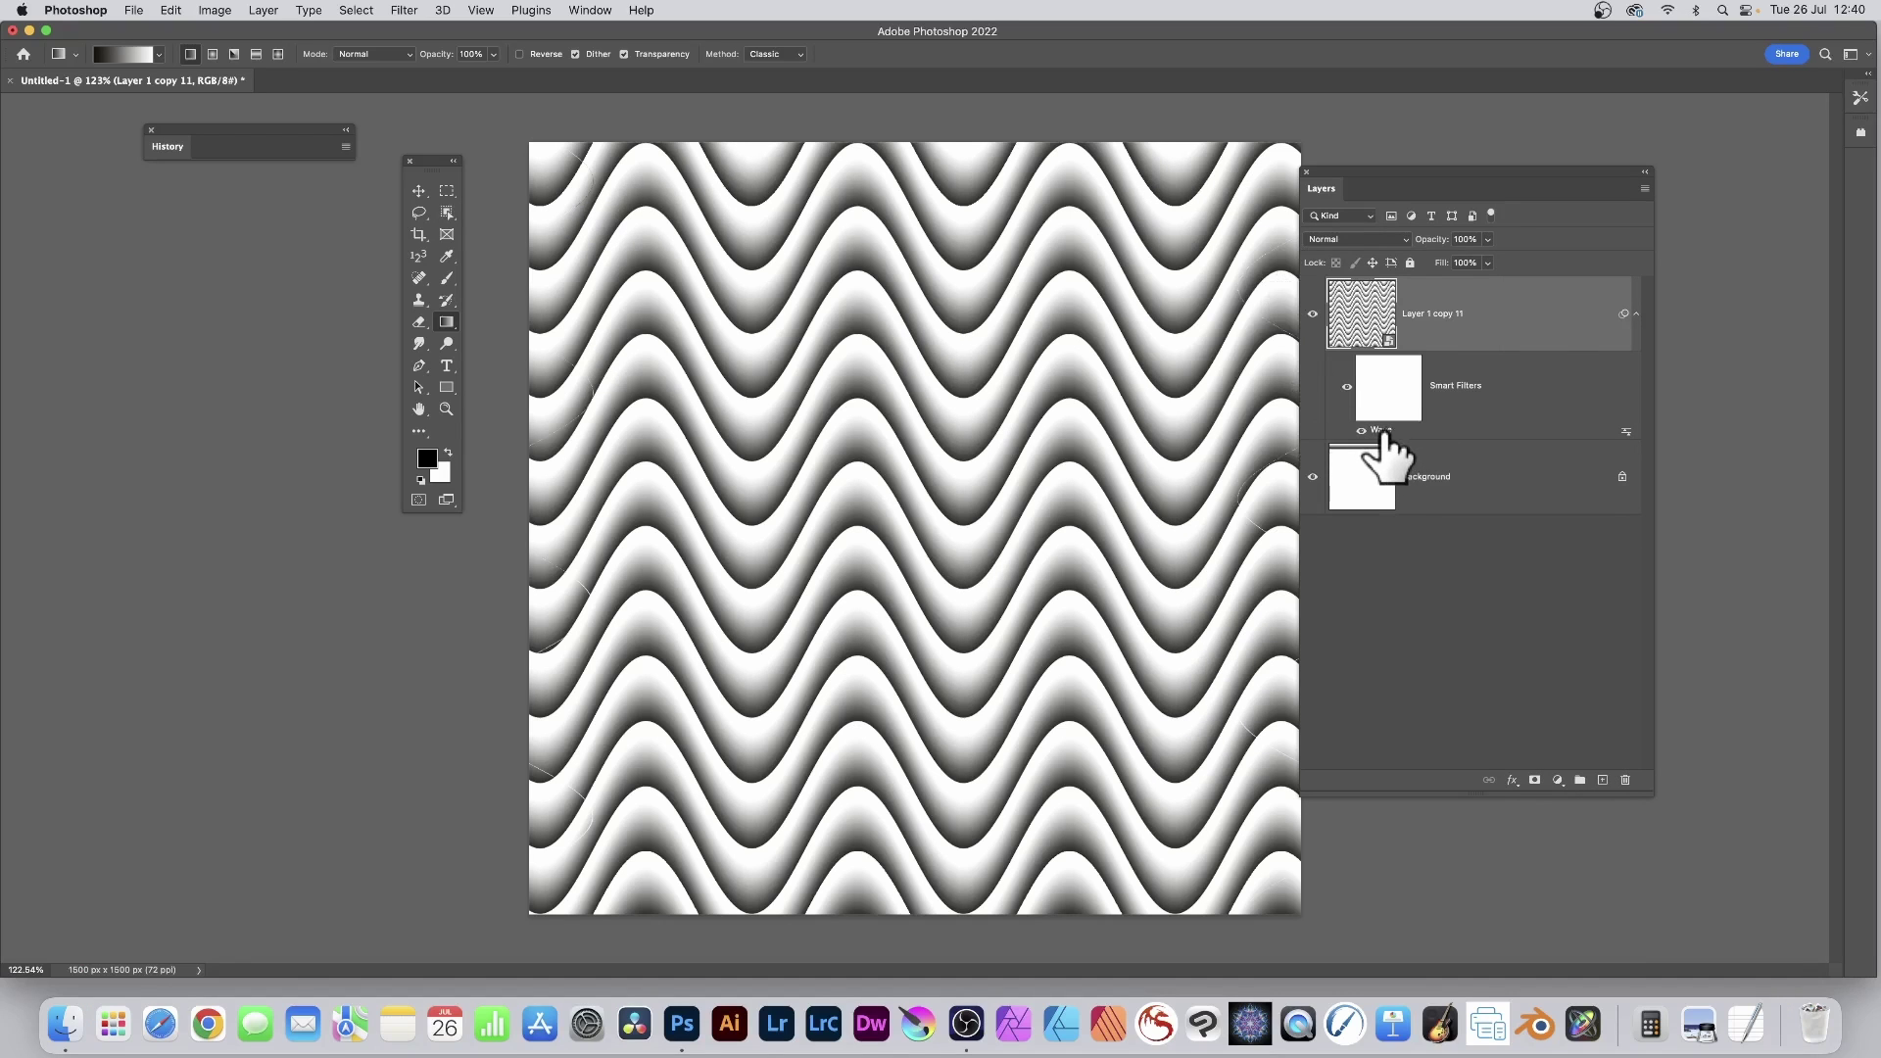
- Reset the Wave filter to wavelength max 364 and amplitude max 464, randomize, and apply
{"action": "double_click", "coordinate": [1382, 429]}
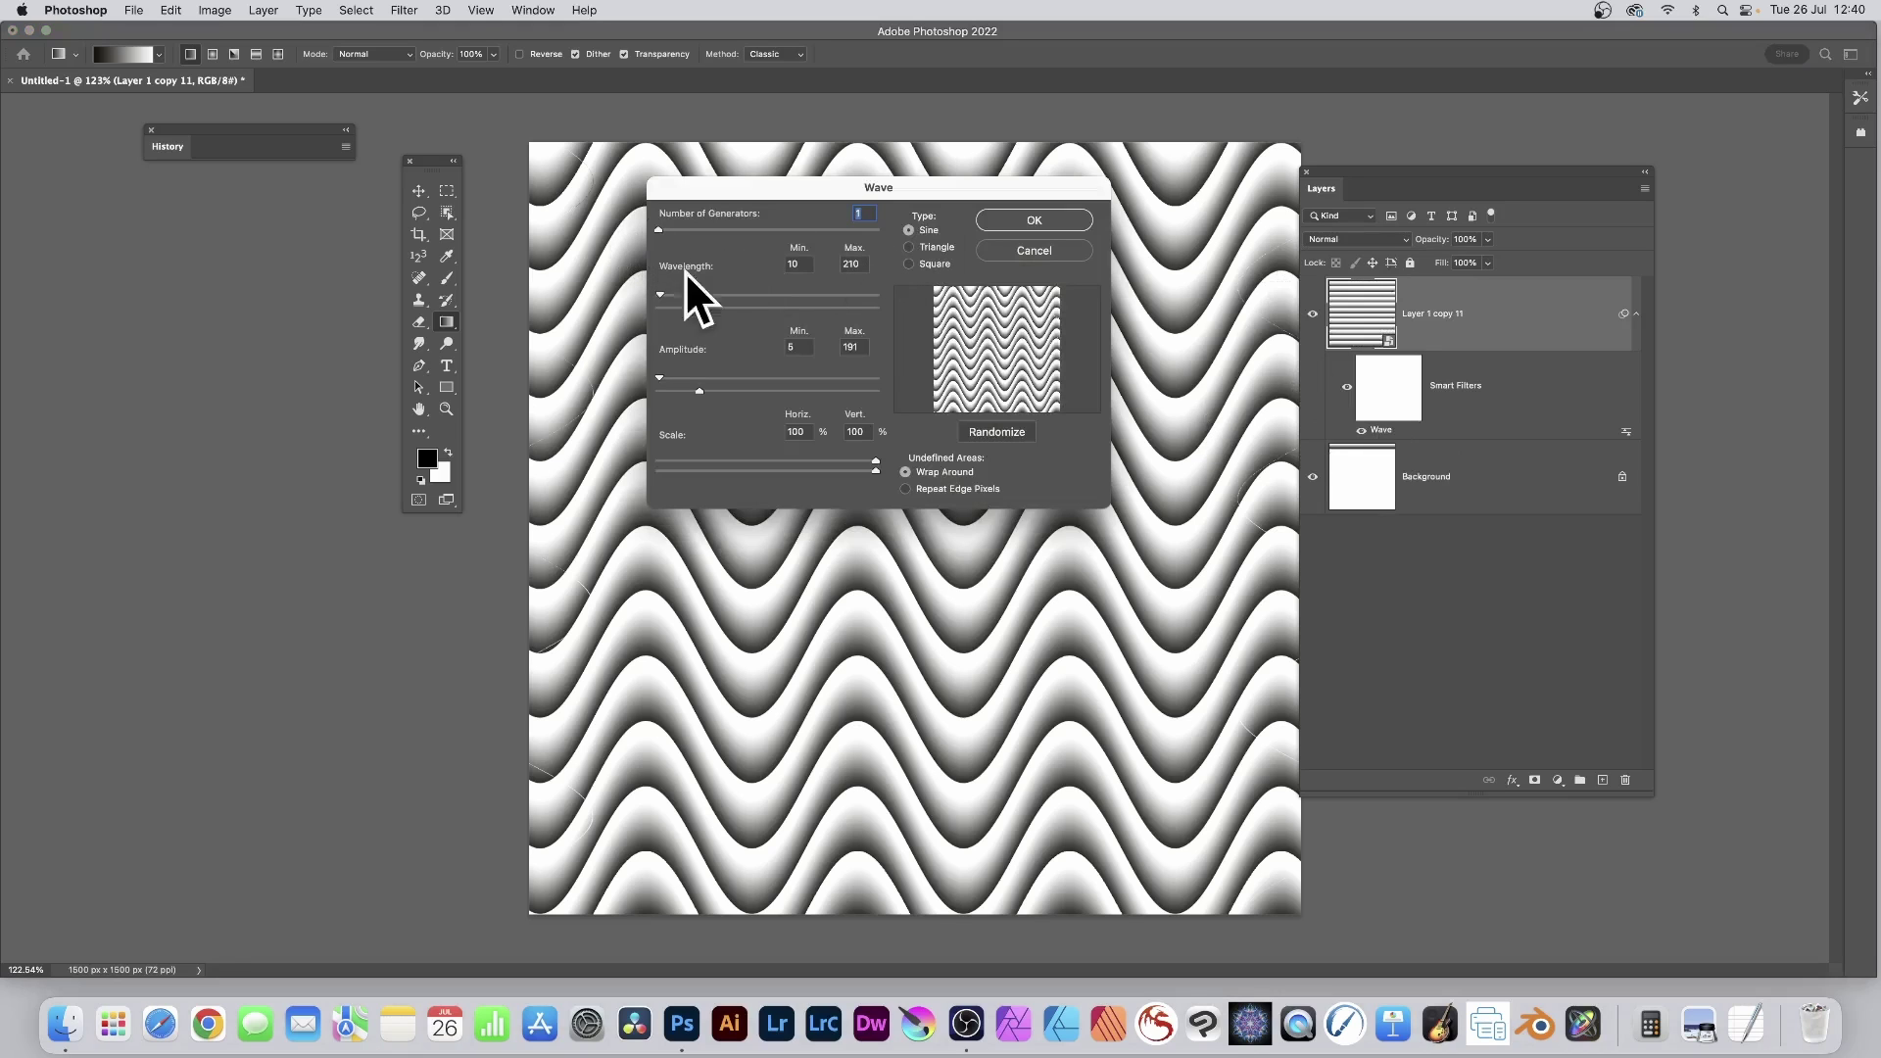
{"action": "mouse_move", "coordinate": [704, 306]}
{"action": "left_mouse_down"}
{"action": "mouse_move", "coordinate": [782, 312]}
{"action": "mouse_move", "coordinate": [737, 305]}
{"action": "left_mouse_up"}
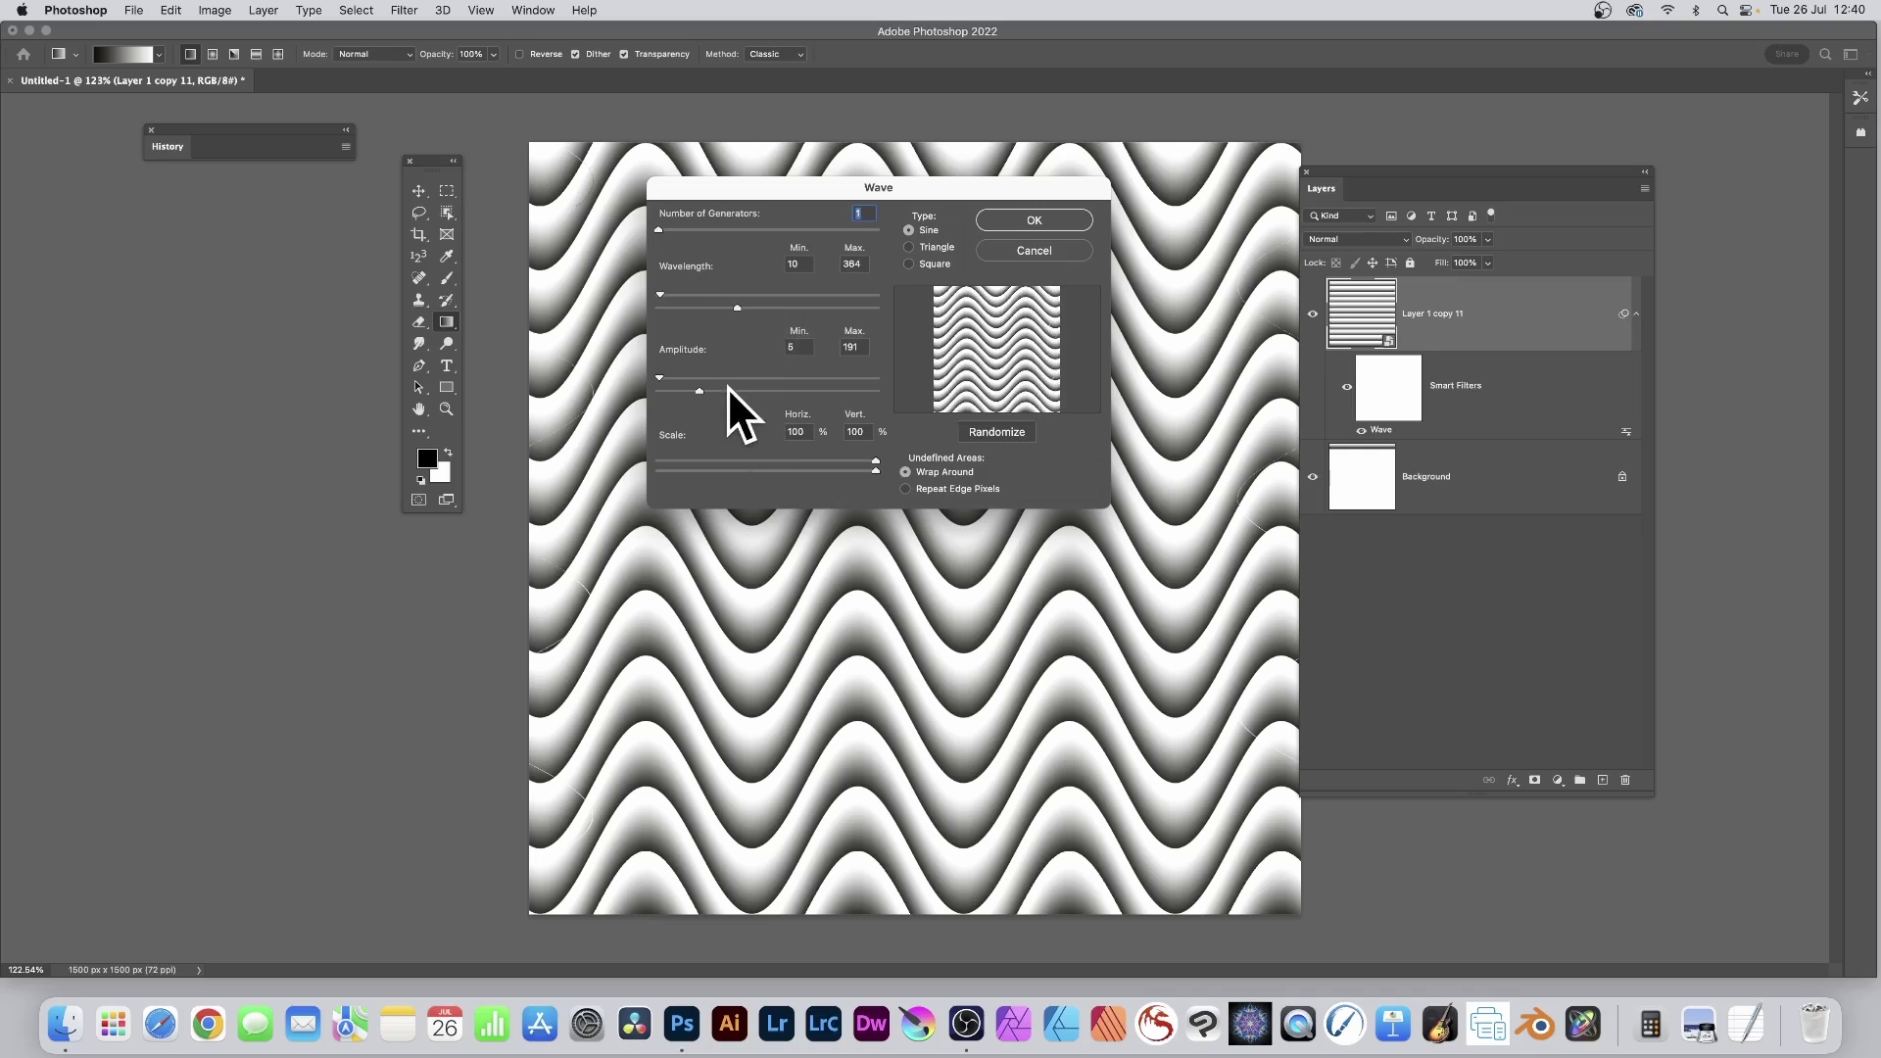
{"action": "left_click_drag", "start_coordinate": [727, 389], "coordinate": [760, 389]}
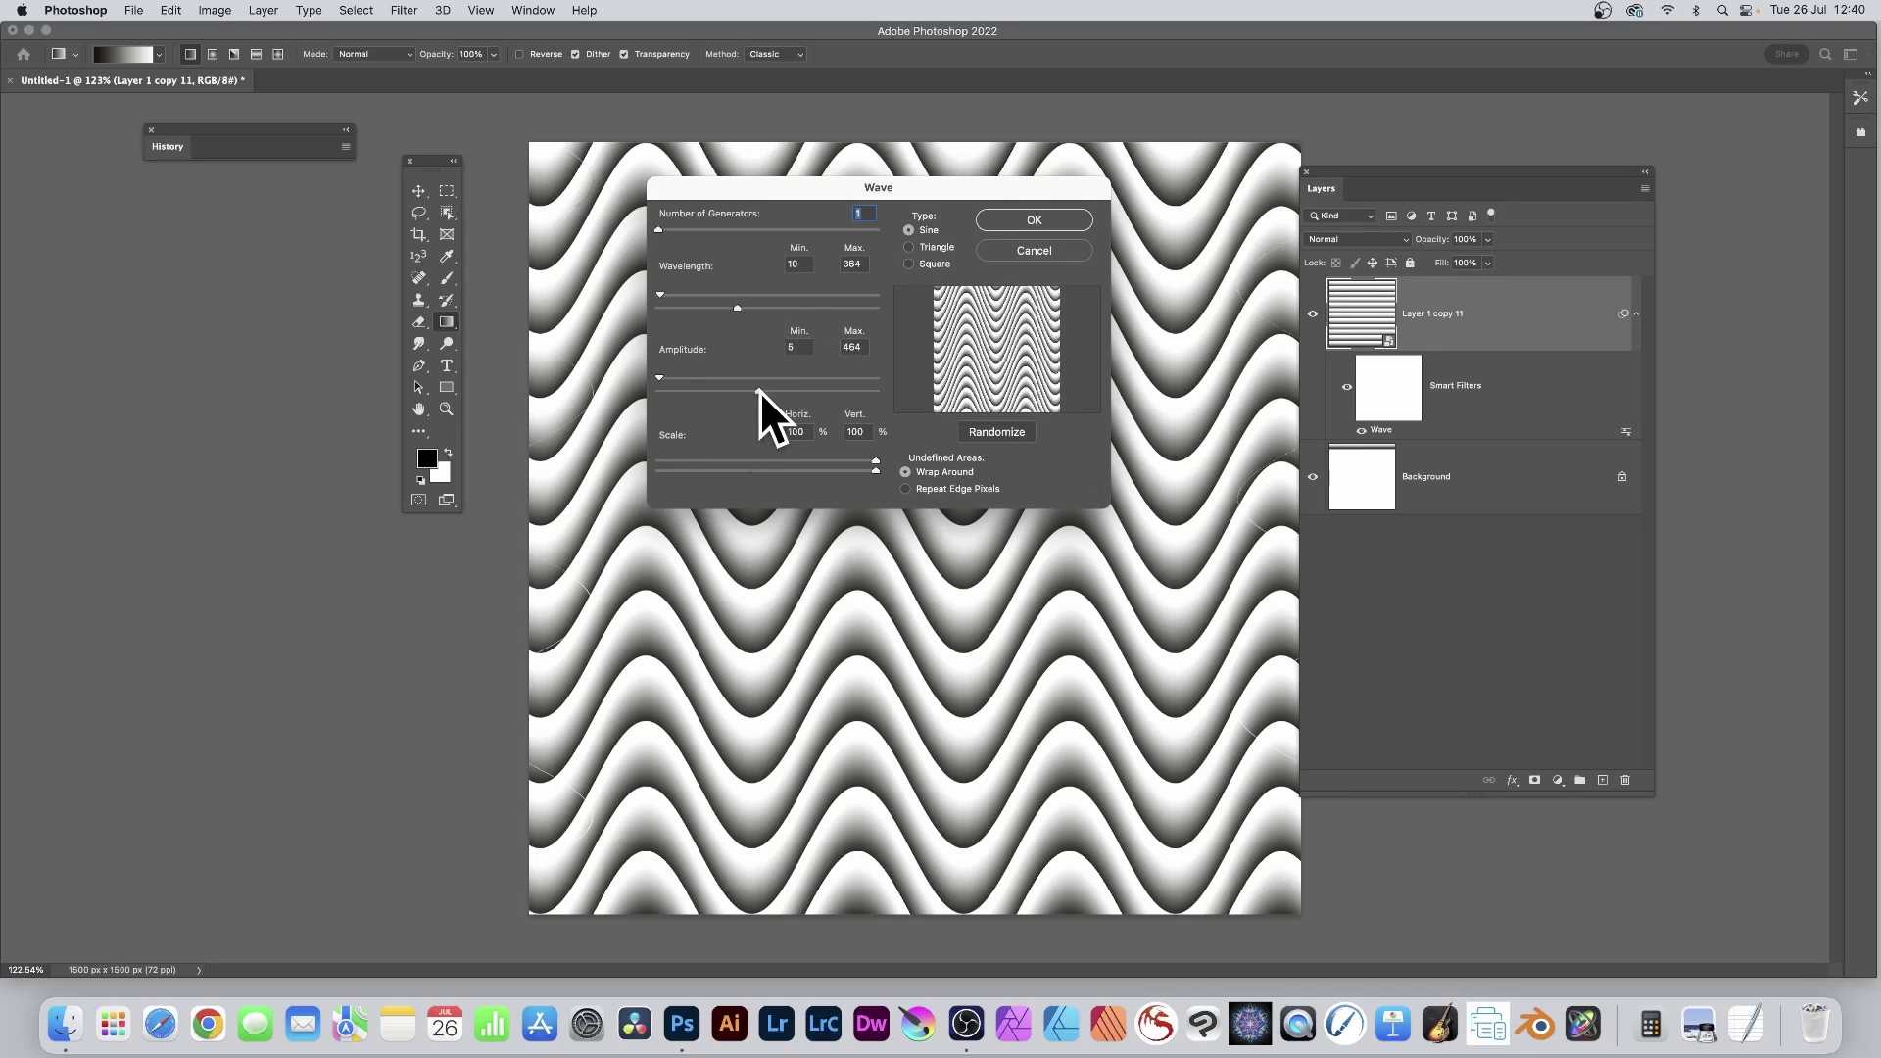
{"action": "left_click", "coordinate": [1015, 427]}
{"action": "left_click", "coordinate": [1015, 427]}
{"action": "left_click", "coordinate": [1015, 427]}
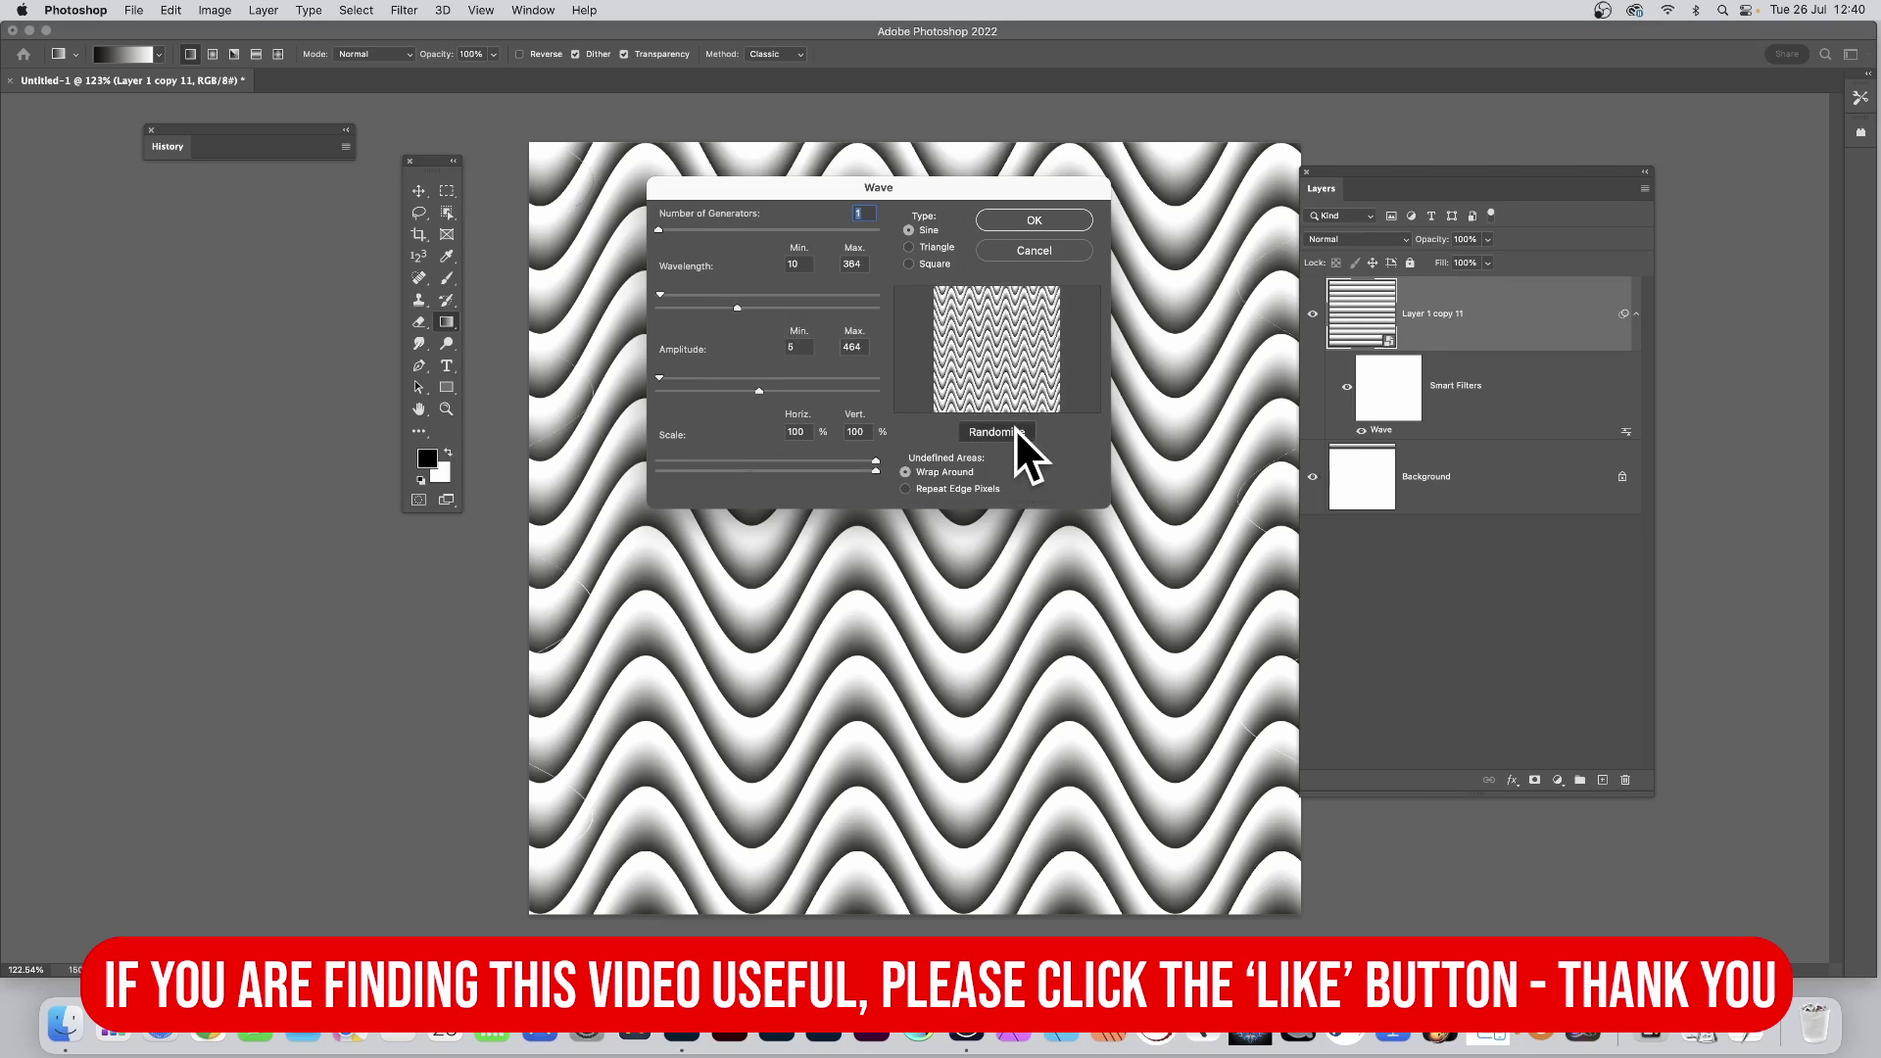
{"action": "left_click", "coordinate": [1015, 427]}
{"action": "left_click", "coordinate": [1015, 427]}
{"action": "left_click", "coordinate": [1045, 217]}
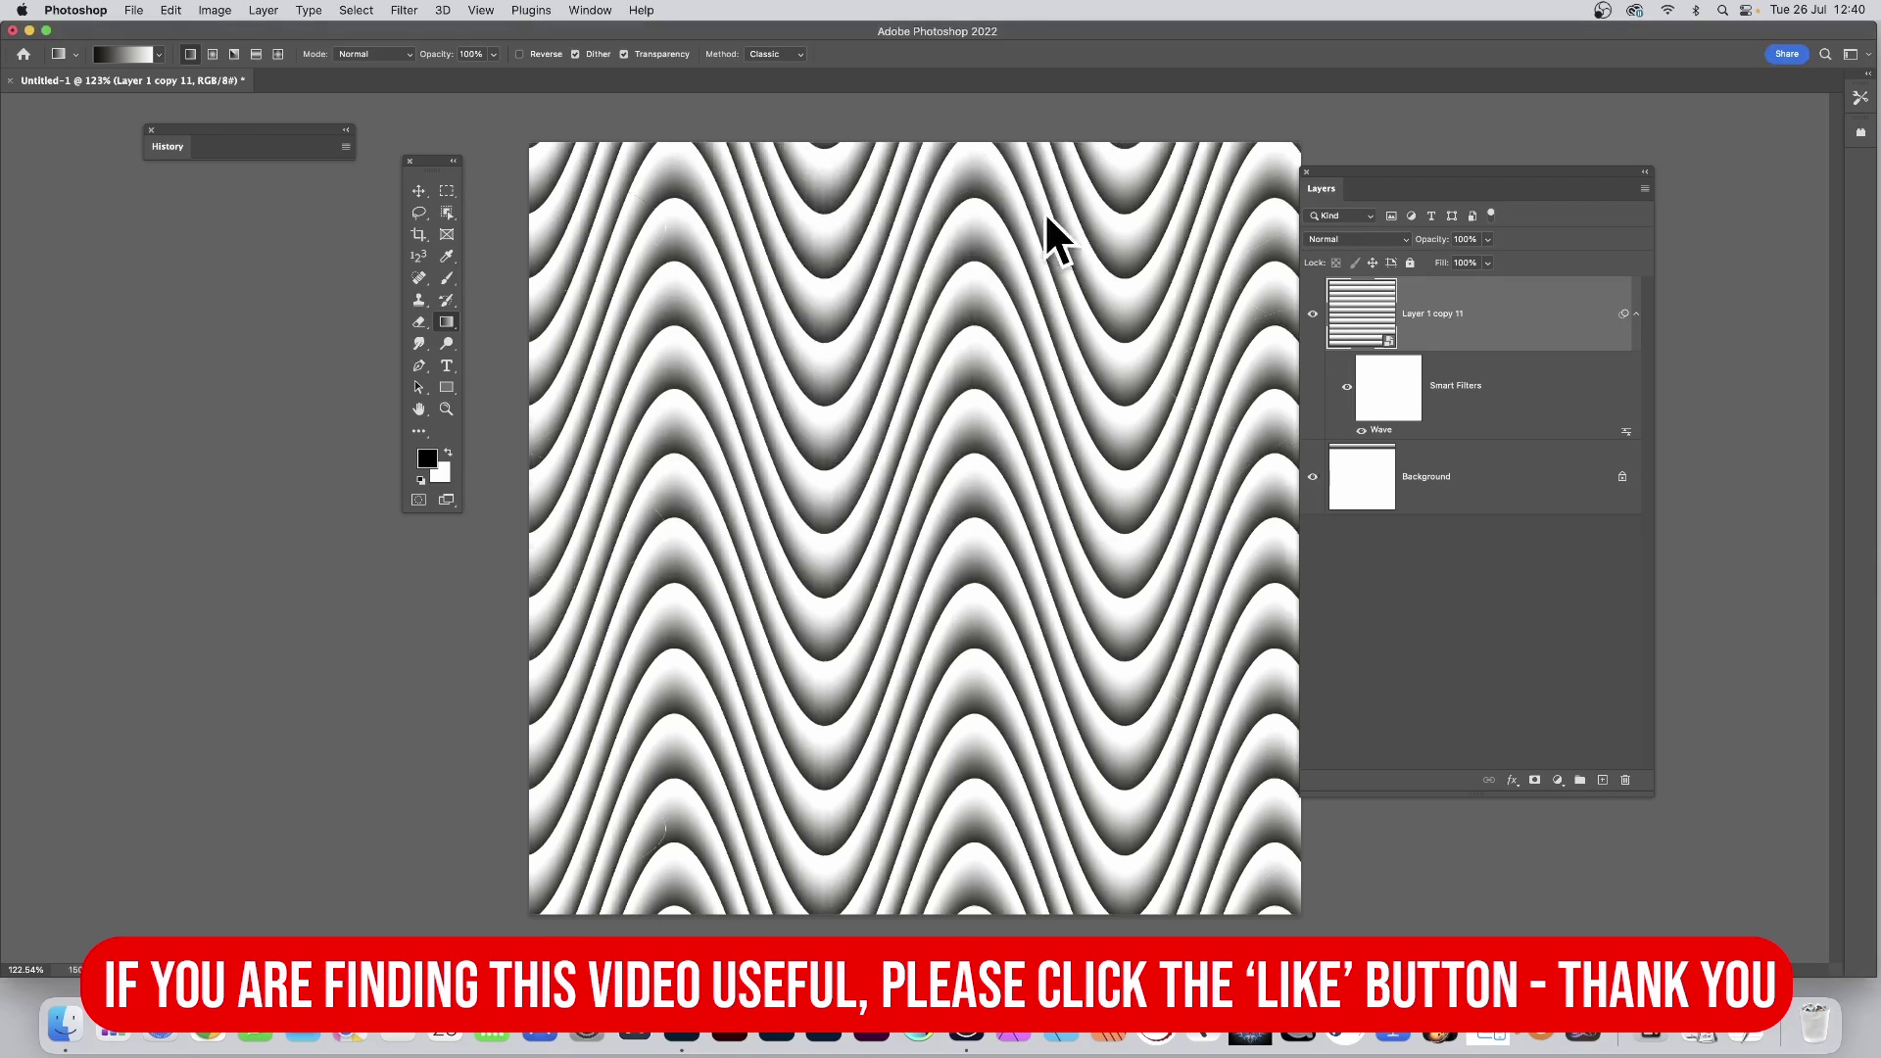